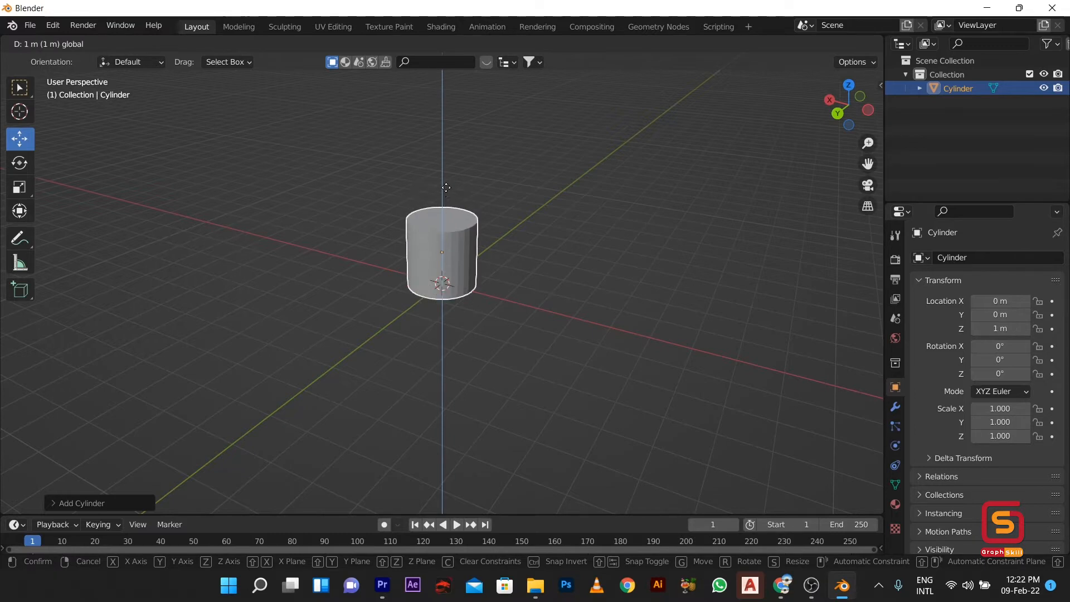
# - In Edit Mode, inset the cylinder's top face by about 0.05 m to form a thin rim
pyautogui.scroll(2, 436, 257)
pyautogui.moveTo(439, 254); pyautogui.dragTo(460, 244, button='middle')
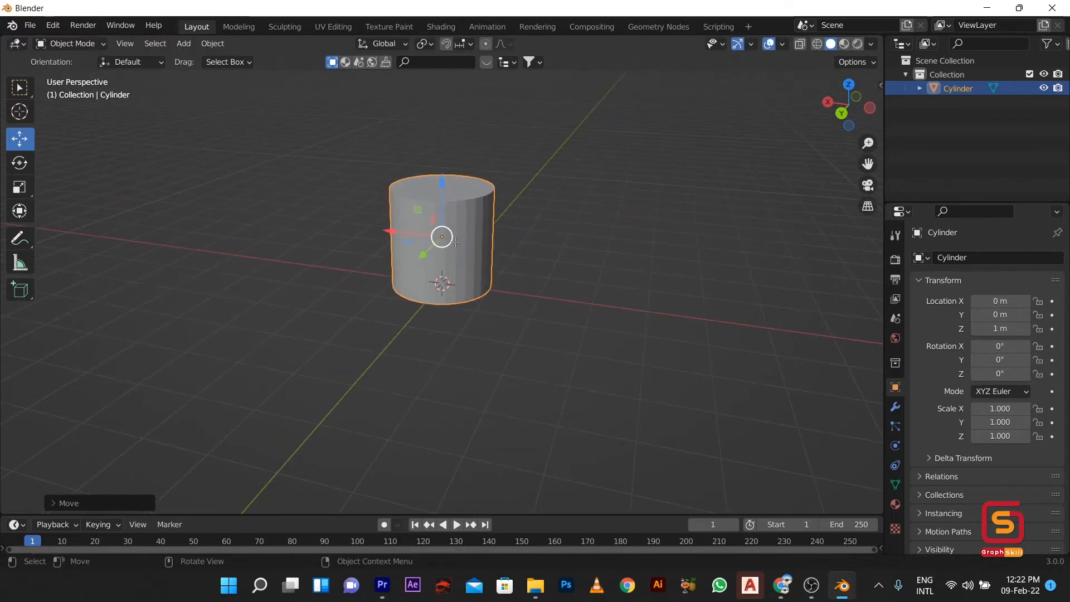
pyautogui.press('Tab')
pyautogui.scroll(2, 456, 239)
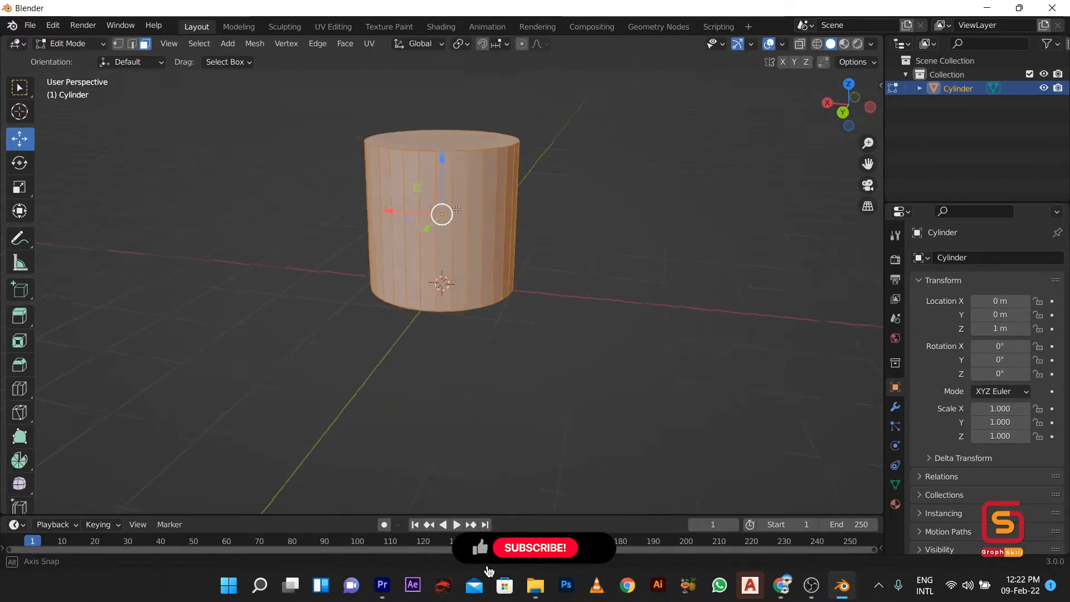
pyautogui.moveTo(456, 209); pyautogui.dragTo(451, 174, button='middle')
pyautogui.click(451, 146)
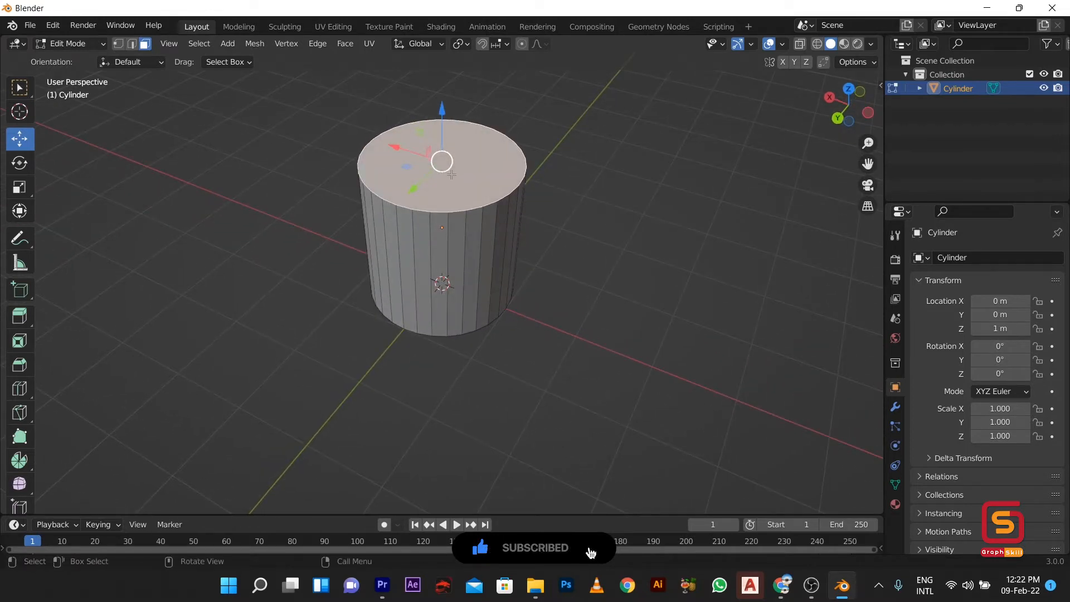
pyautogui.press('i')
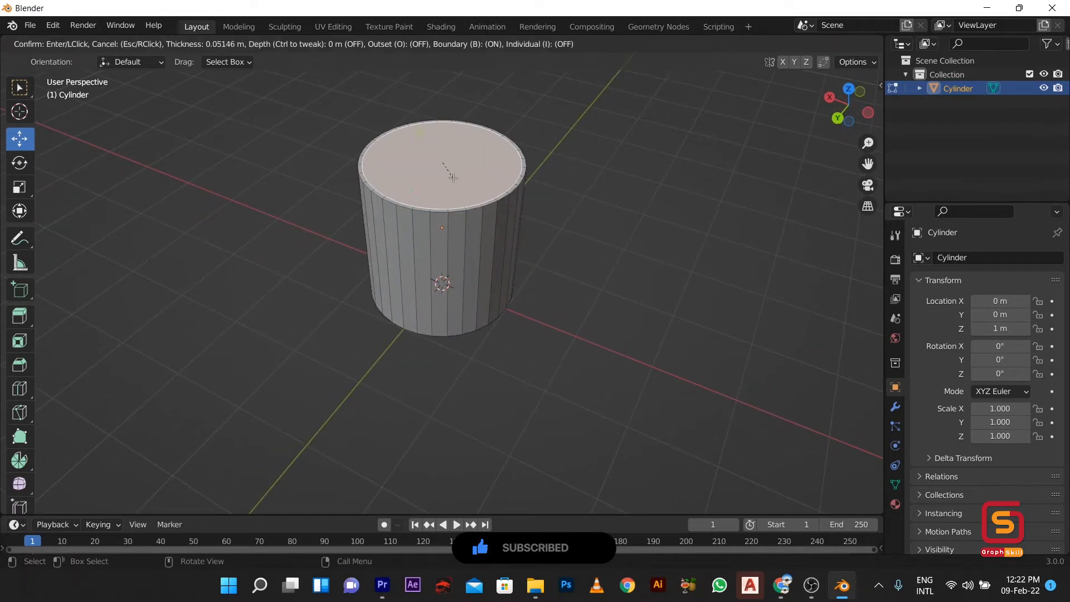
pyautogui.click(453, 177)
pyautogui.press('e')
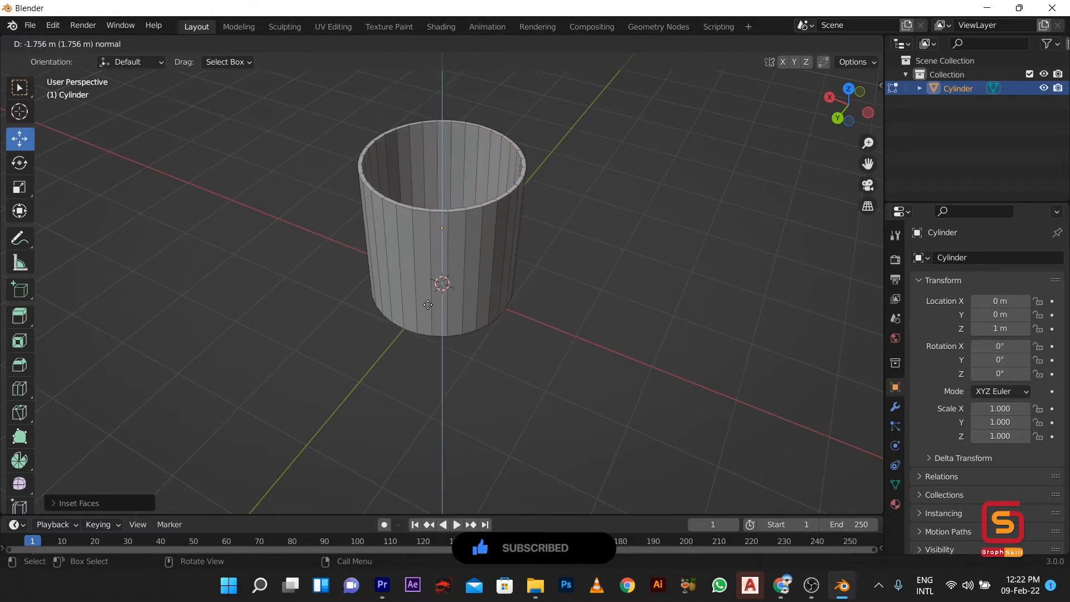
pyautogui.rightClick(440, 284)
pyautogui.moveTo(440, 284); pyautogui.dragTo(476, 274, button='middle')
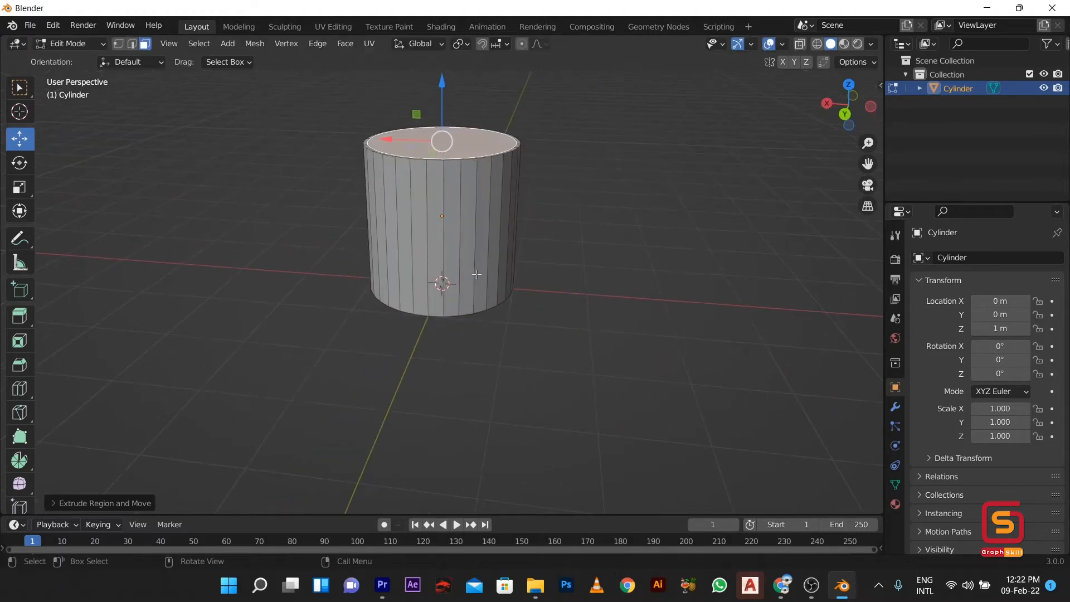
# - In front wireframe view, extrude the inset top face down to just above the cylinder's base
pyautogui.press('KP_1')
pyautogui.hotkey('shift', 'z')
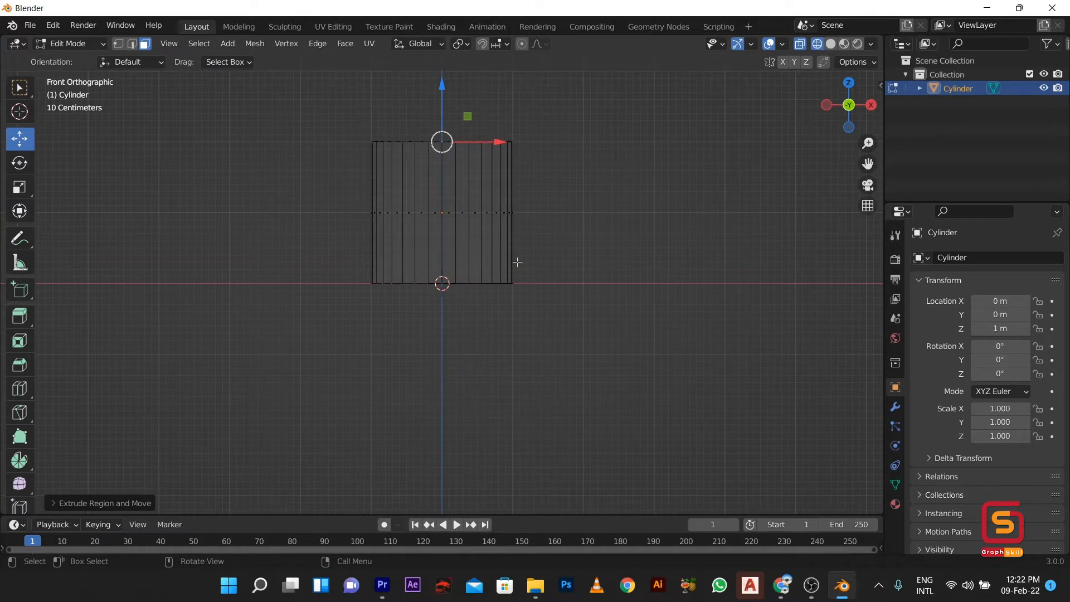
pyautogui.press('e')
pyautogui.click(518, 396)
# - Delete the extruded face at the bottom of the cylinder's cavity
pyautogui.moveTo(518, 396); pyautogui.dragTo(453, 403, button='middle')
pyautogui.scroll(3, 448, 244)
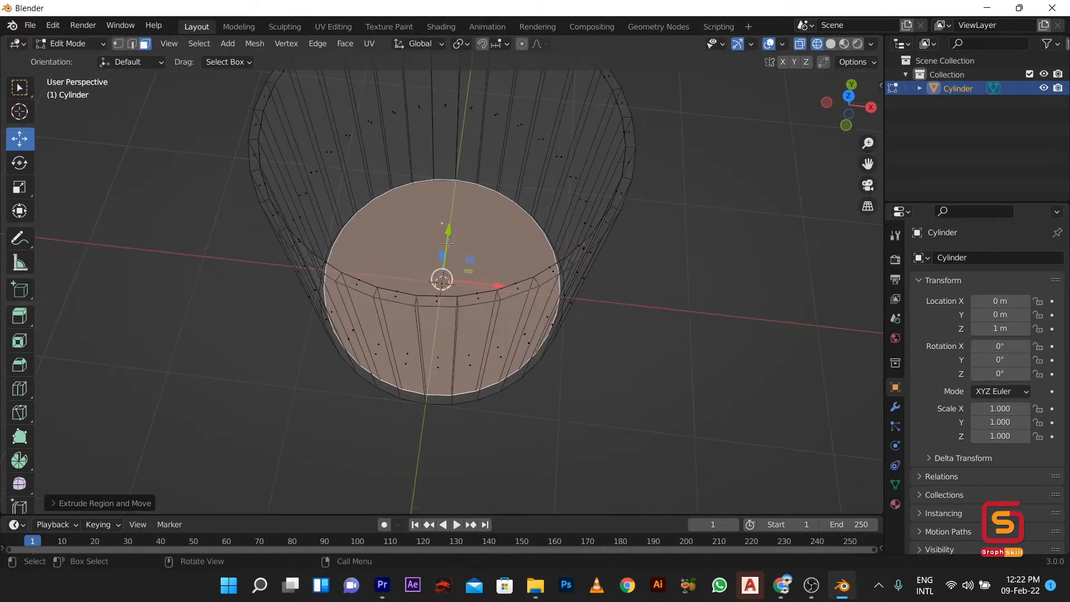
pyautogui.moveTo(448, 243); pyautogui.dragTo(421, 253, button='middle')
pyautogui.press('x')
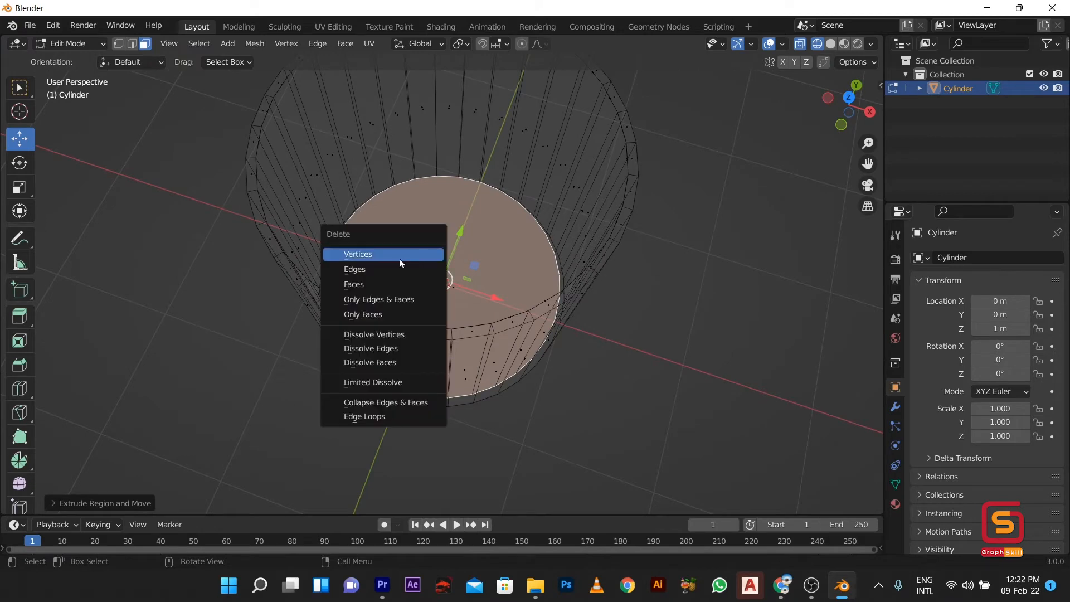
pyautogui.click(392, 283)
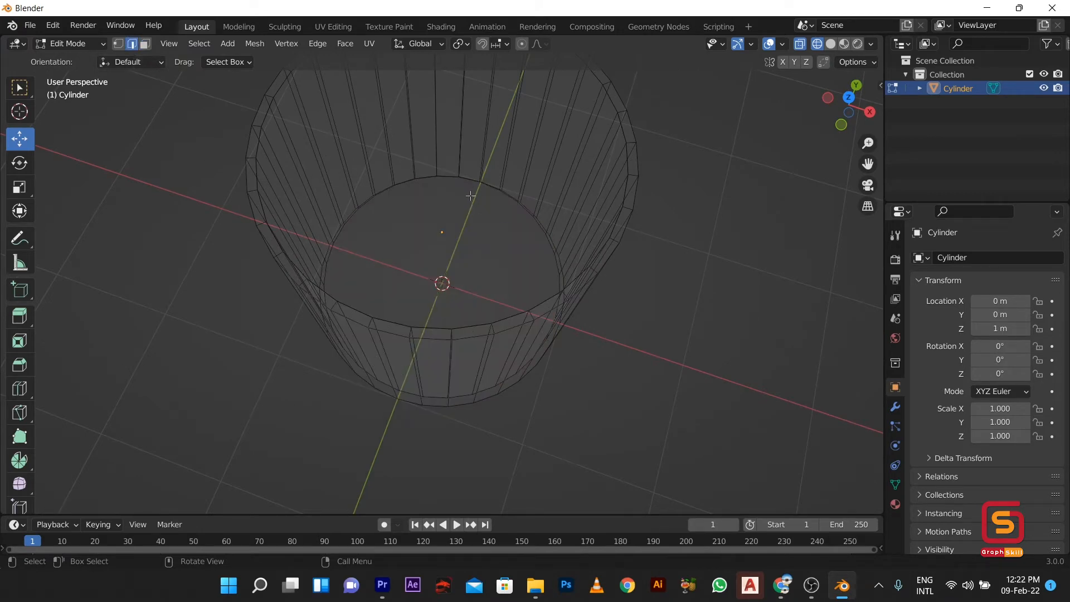
# - Extrude the inner bottom edge loop and scale it down to a tiny ring at the centre of the floor
pyautogui.moveTo(513, 211); pyautogui.dragTo(489, 131, button='middle')
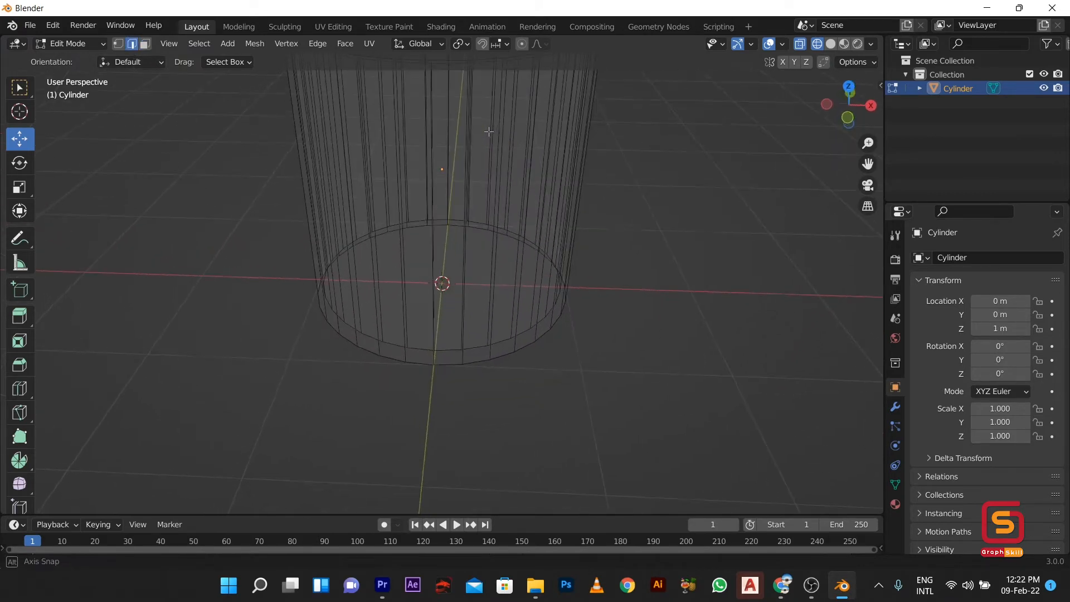
pyautogui.keyDown('alt'); pyautogui.click(450, 221); pyautogui.keyUp('alt')
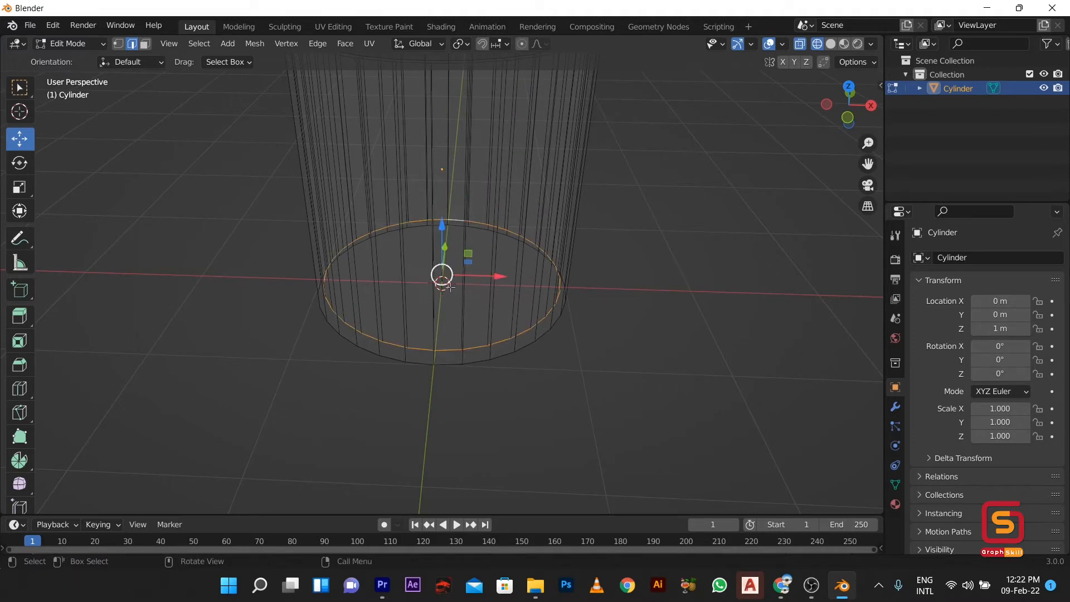
pyautogui.scroll(-3, 442, 276)
pyautogui.moveTo(442, 277); pyautogui.dragTo(440, 250)
pyautogui.press('s')
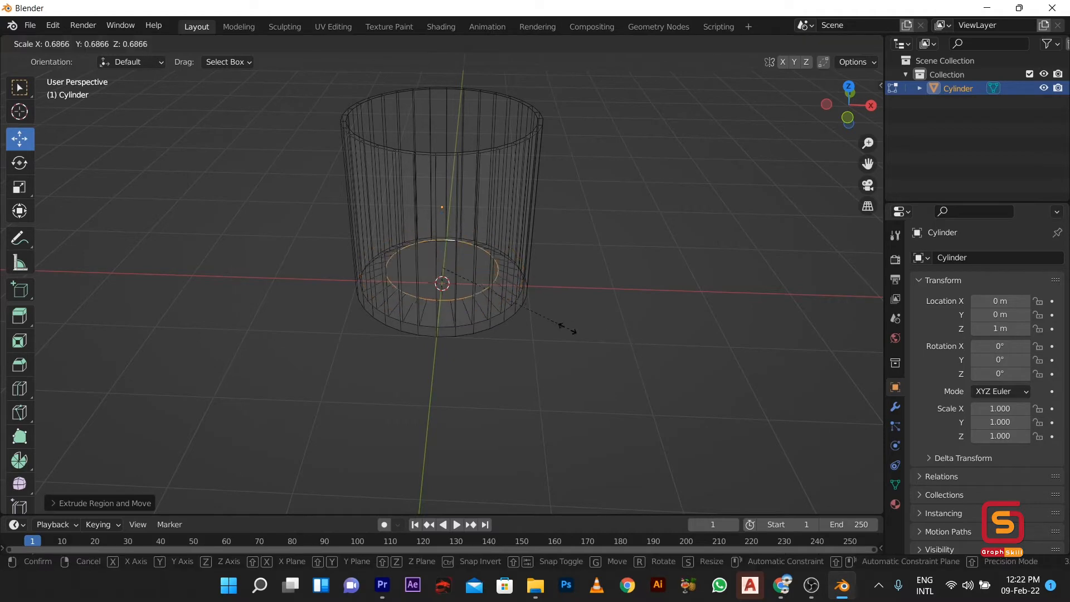
pyautogui.click(431, 296)
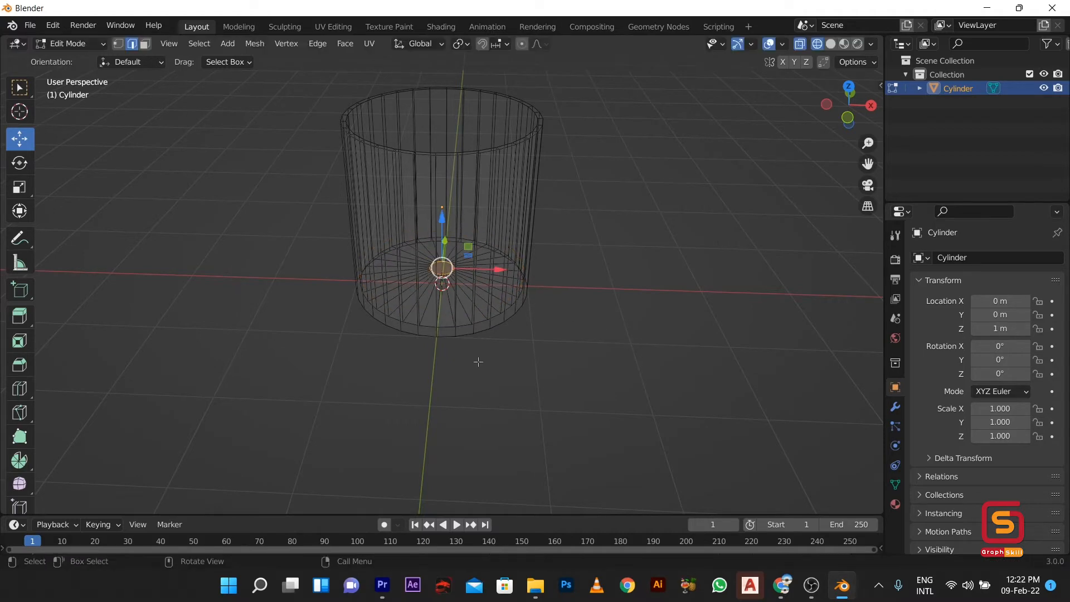
# - Move the small central ring along Z until it lies level with the inner floor's outer edge
pyautogui.moveTo(478, 363); pyautogui.dragTo(436, 277, button='middle')
pyautogui.press('g')
pyautogui.press('z')
pyautogui.click(443, 232)
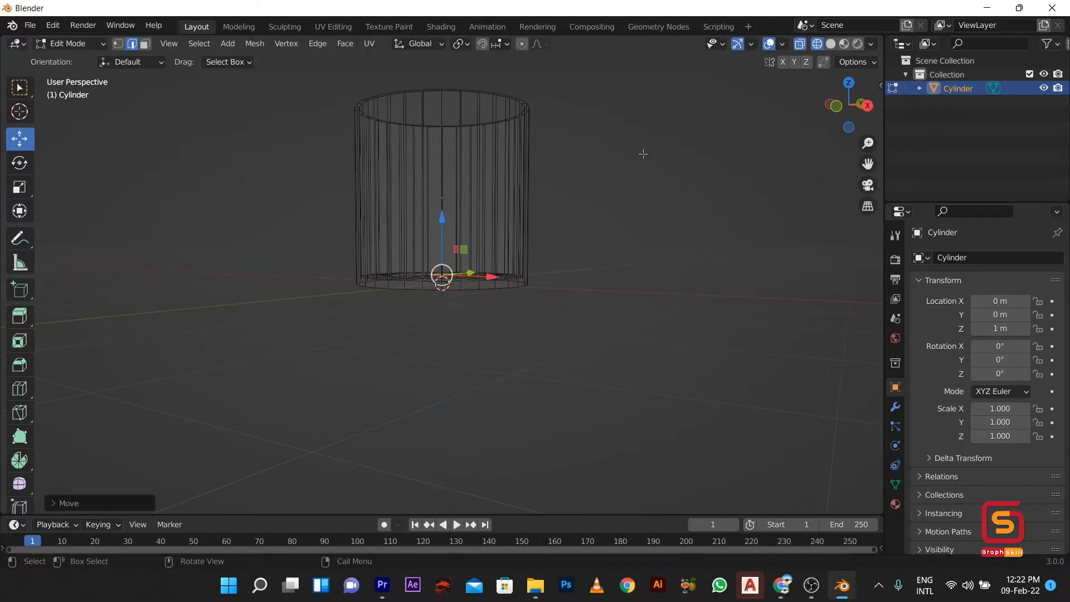
pyautogui.press('KP_1')
pyautogui.scroll(4, 438, 251)
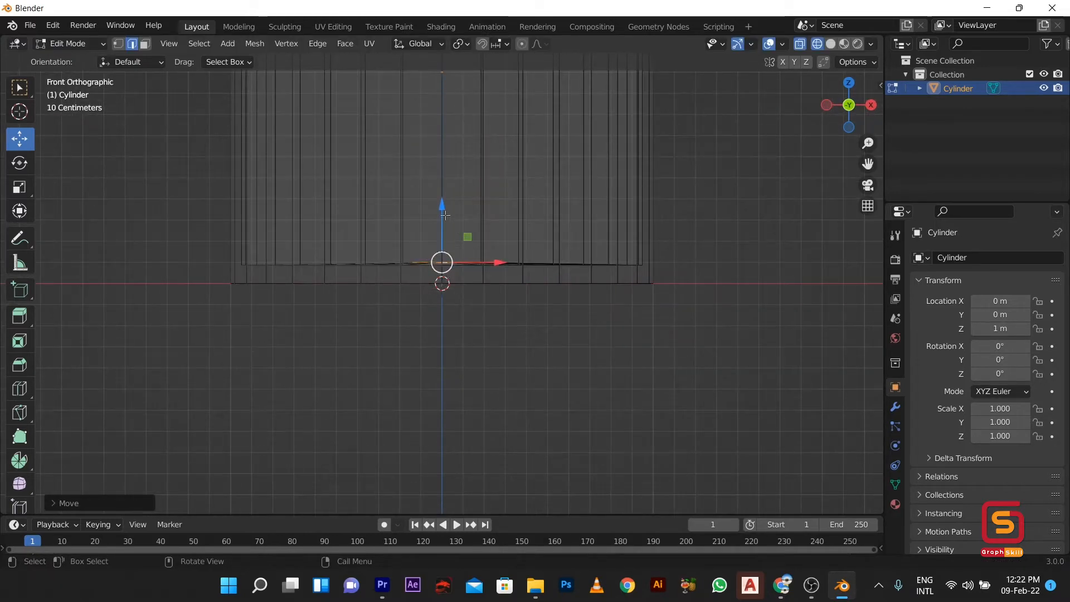
pyautogui.moveTo(444, 215); pyautogui.dragTo(445, 220)
pyautogui.scroll(-7, 477, 331)
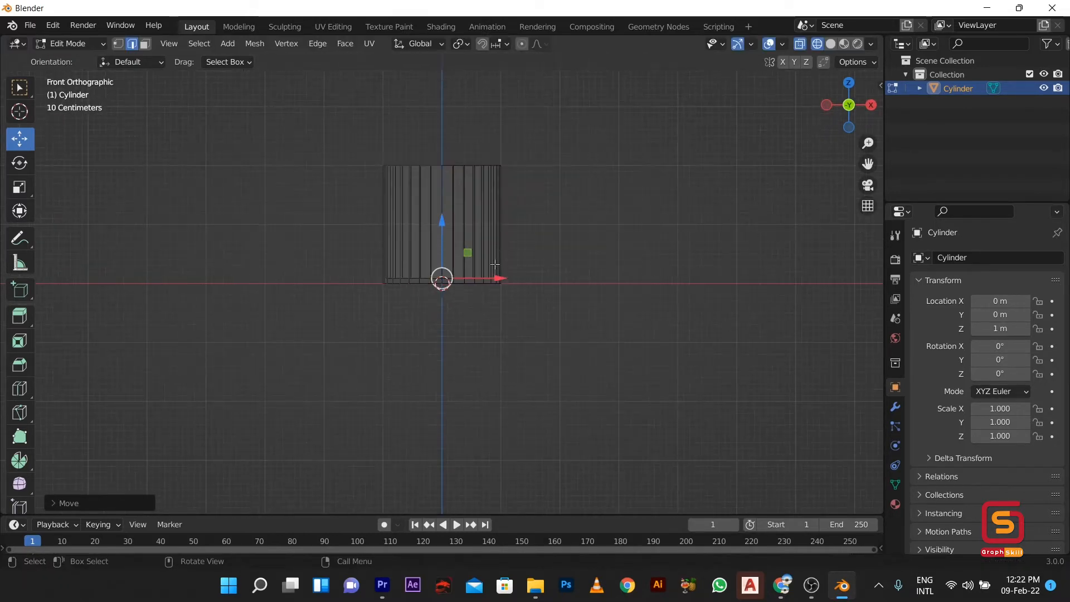
# - Add a series of concentric loop cuts across the cavity's floor
pyautogui.moveTo(494, 263); pyautogui.dragTo(479, 390, button='middle')
pyautogui.scroll(2, 480, 390)
pyautogui.hotkey('ctrl', 'r')
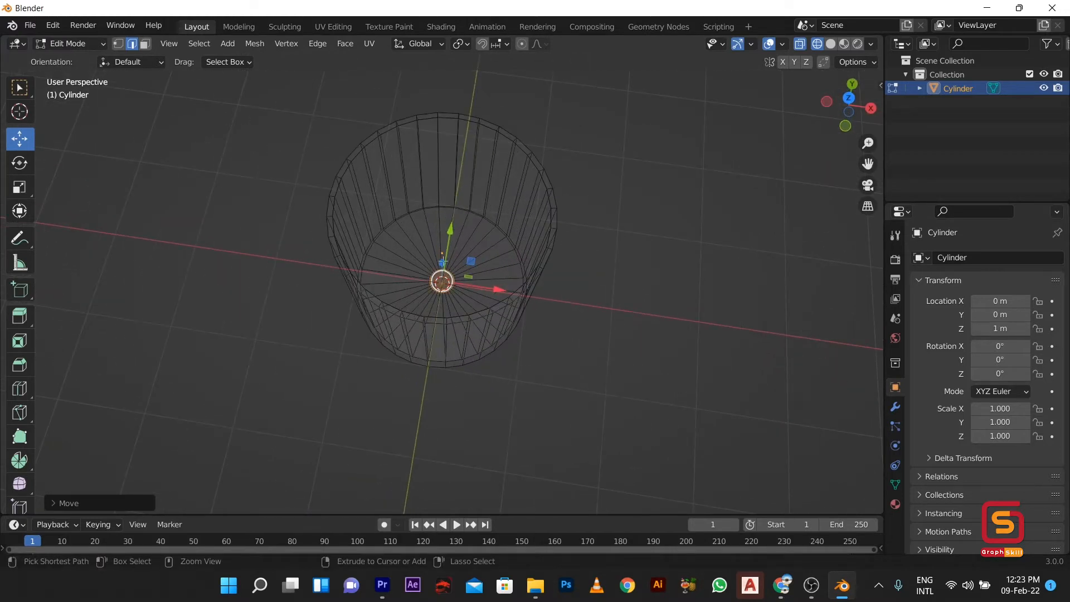
pyautogui.scroll(6, 434, 243)
pyautogui.click(434, 243)
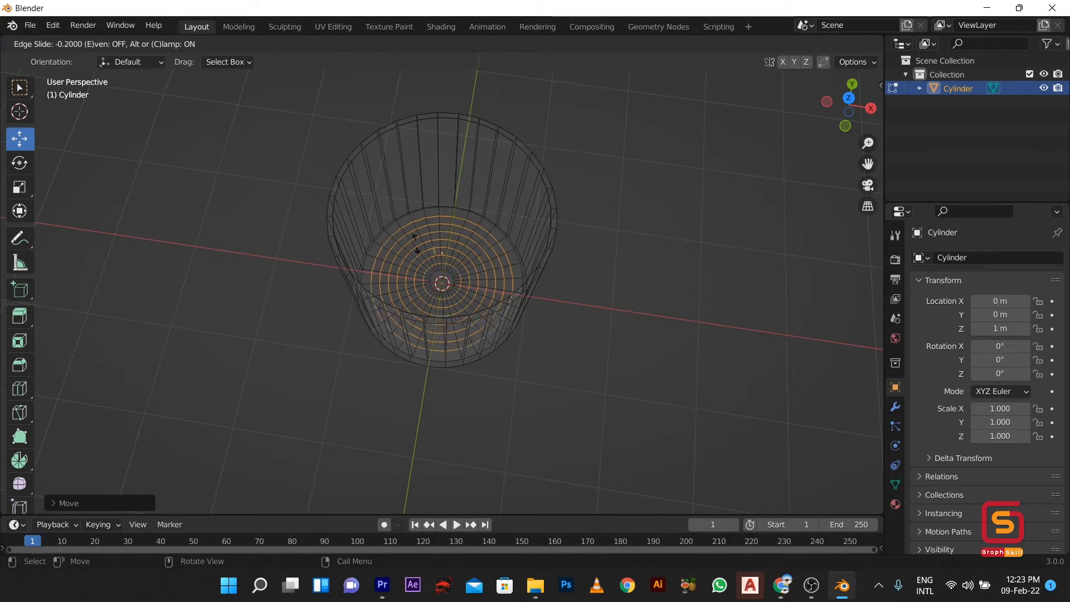
pyautogui.click(432, 232)
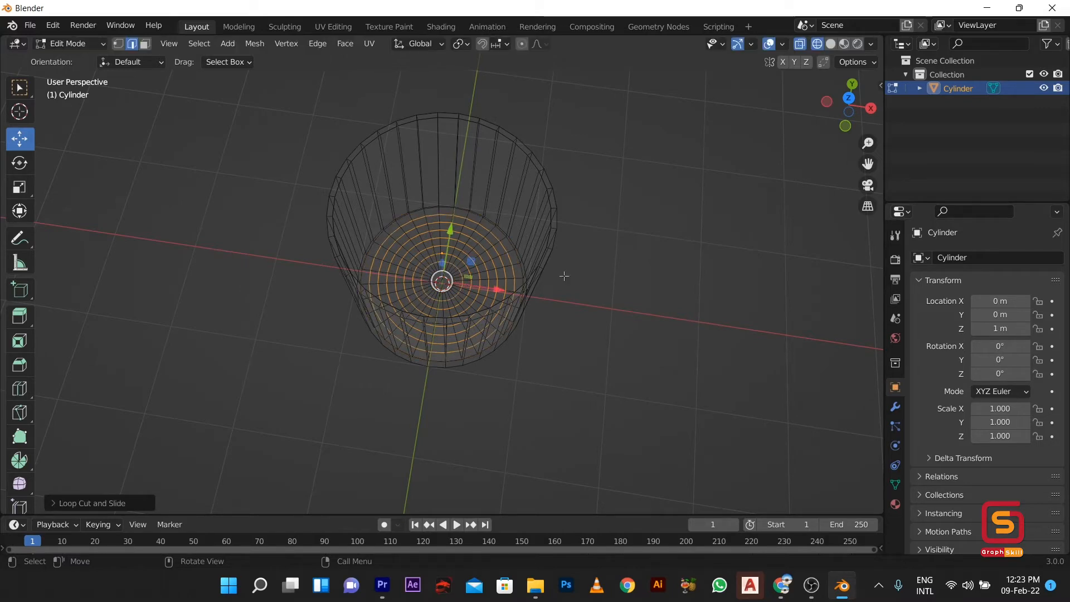
# - Return to Object Mode and show the cylinder in solid shading
pyautogui.moveTo(656, 353); pyautogui.dragTo(681, 296, button='middle')
pyautogui.press('Tab')
pyautogui.moveTo(515, 334); pyautogui.dragTo(469, 279, button='middle')
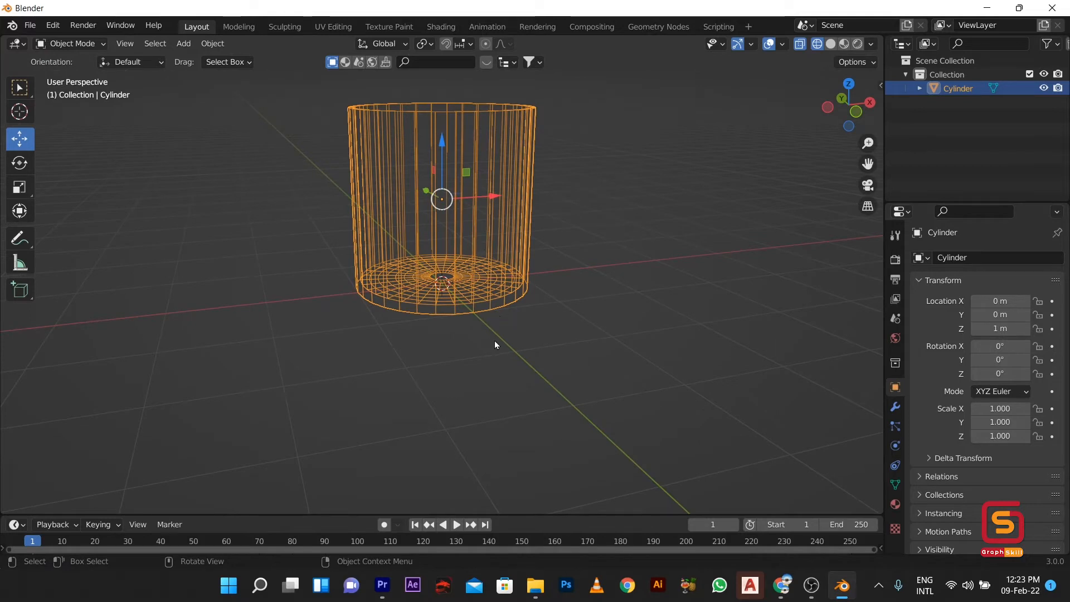
pyautogui.moveTo(495, 343); pyautogui.dragTo(741, 115, button='middle')
pyautogui.click(830, 44)
pyautogui.moveTo(528, 185); pyautogui.dragTo(556, 205, button='middle')
pyautogui.moveTo(480, 186)
pyautogui.mouseDown(button='middle')
pyautogui.moveTo(506, 157)
pyautogui.moveTo(476, 244)
pyautogui.moveTo(498, 198)
pyautogui.mouseUp(button='middle')
# - In Edit Mode, add 12 evenly spaced horizontal loop cuts around the outer wall without sliding them
pyautogui.press('Tab')
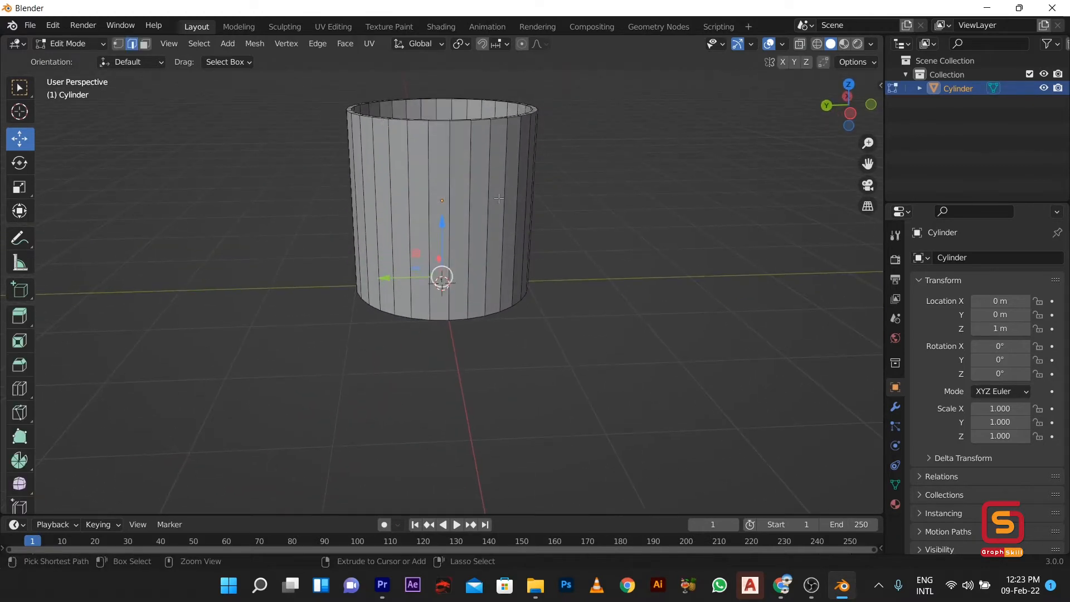
pyautogui.hotkey('ctrl', 'r')
pyautogui.scroll(5, 498, 197)
pyautogui.scroll(6, 498, 198)
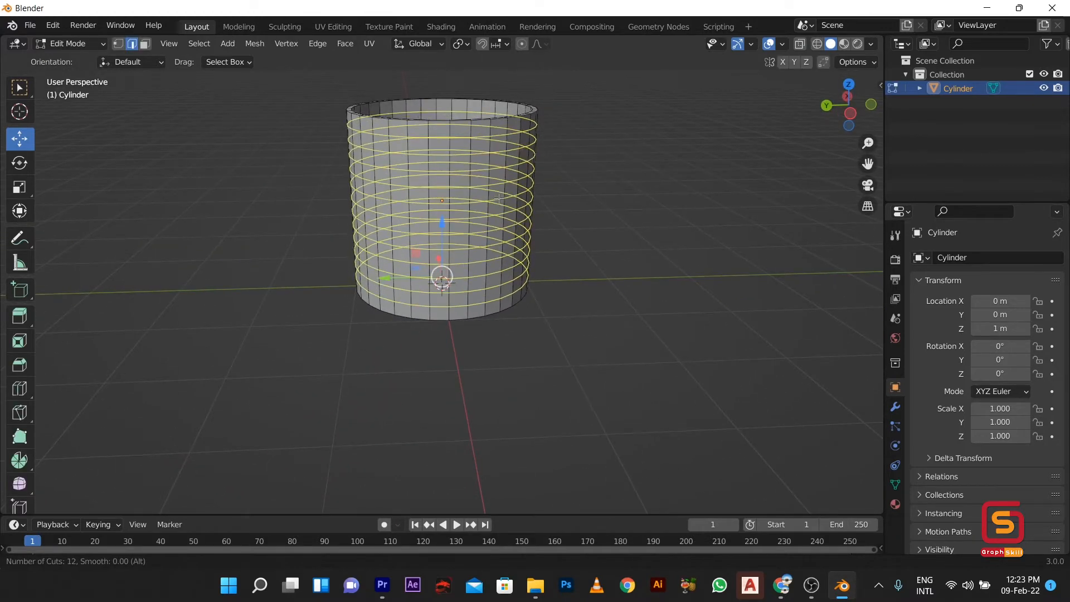
pyautogui.click(499, 199)
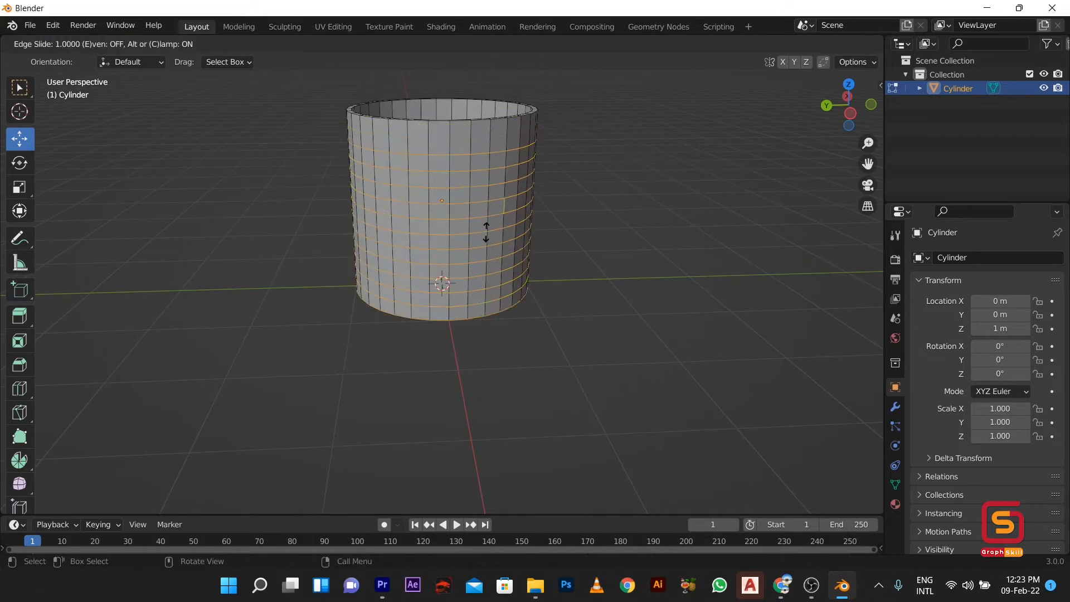
pyautogui.rightClick(487, 231)
# - Extrude two adjacent outer wall faces in the third row below the rim outward about 0.1 m, and pull them slightly back
pyautogui.moveTo(552, 298); pyautogui.dragTo(417, 320, button='middle')
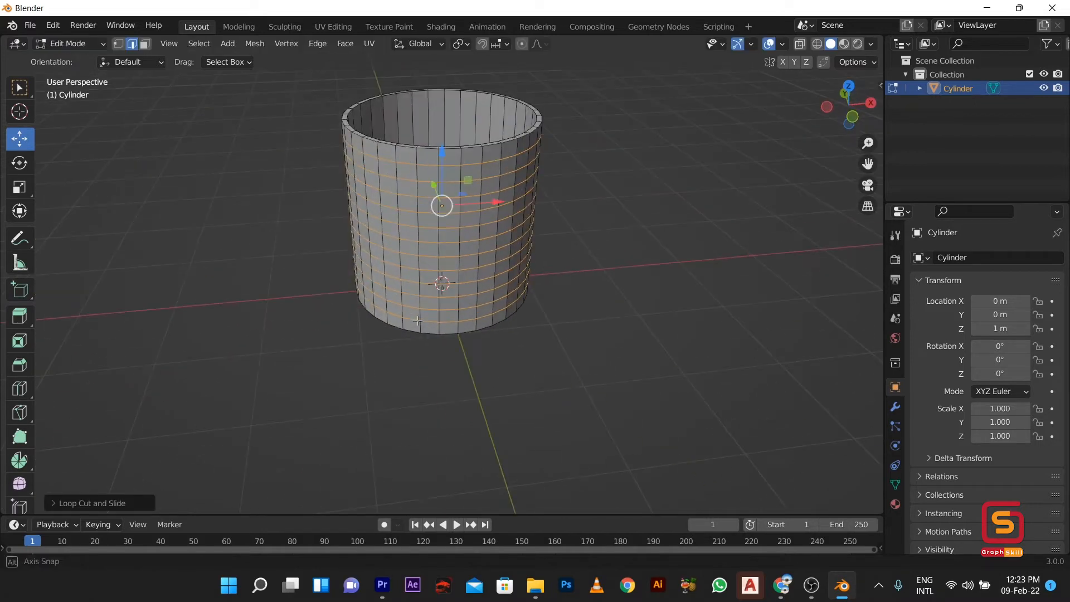
pyautogui.click(471, 179)
pyautogui.click(145, 44)
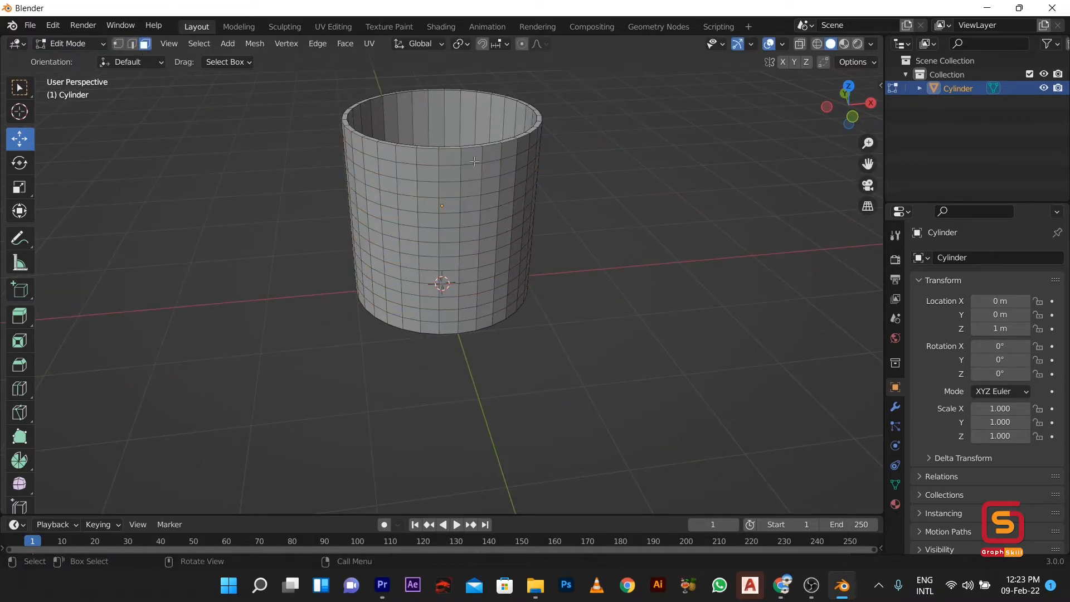
pyautogui.click(470, 183)
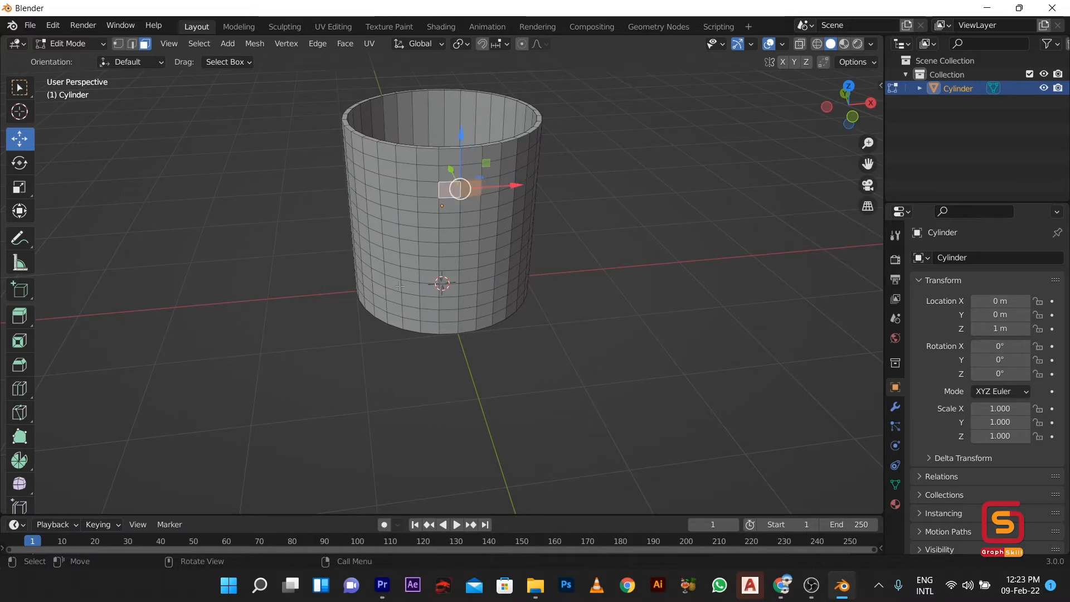
pyautogui.moveTo(453, 192); pyautogui.dragTo(536, 295, button='middle')
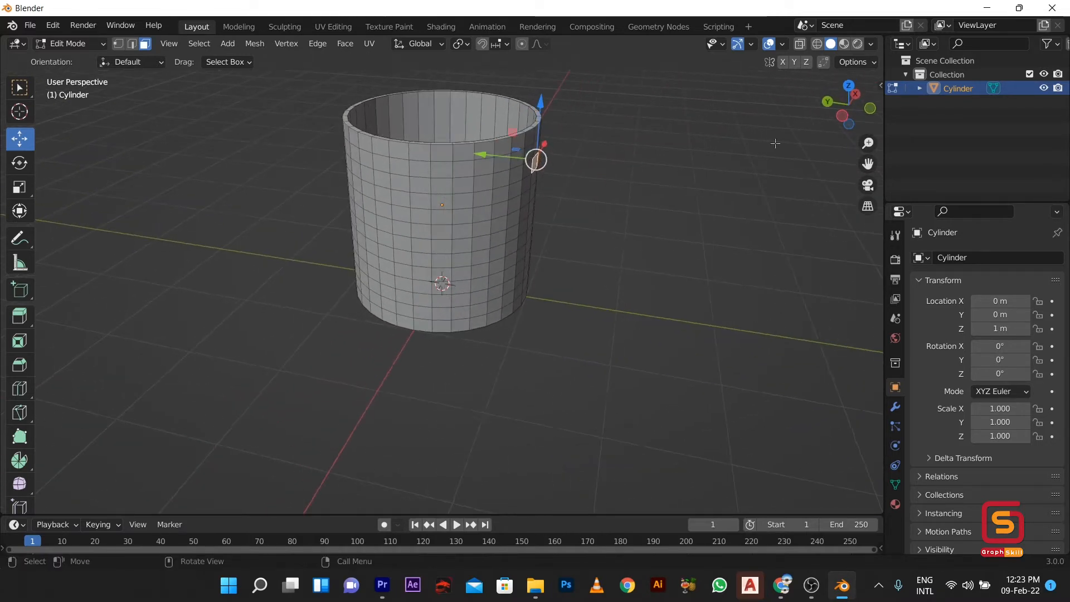
pyautogui.click(841, 116)
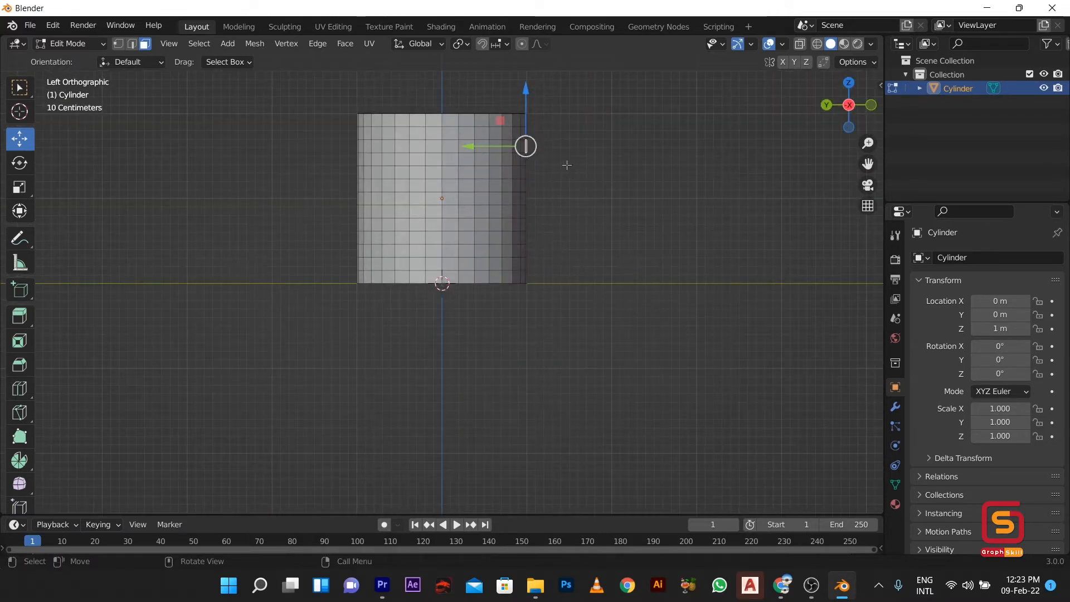
pyautogui.press('e')
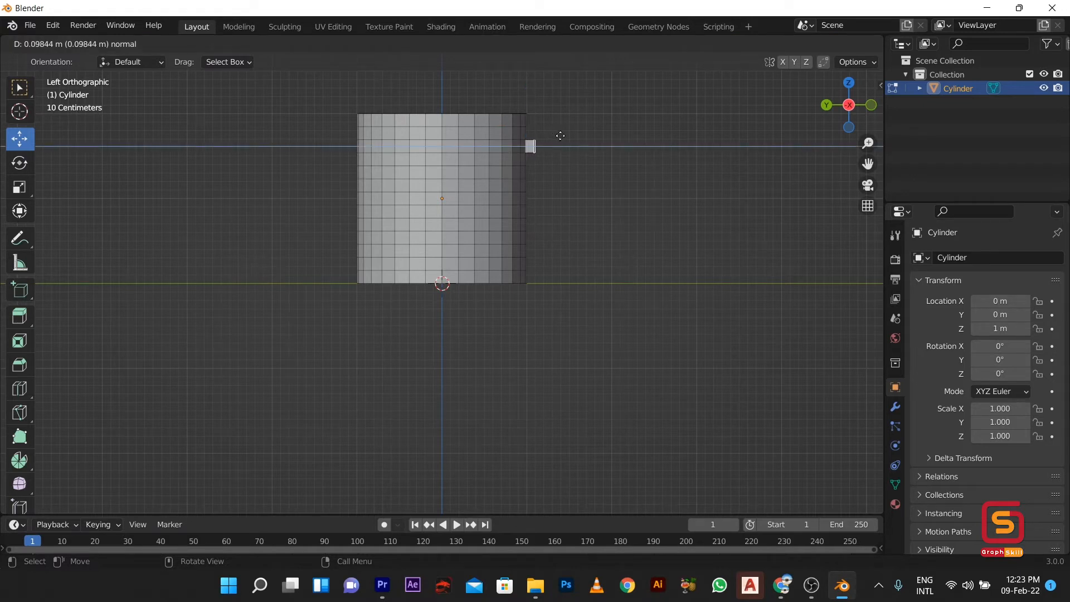
pyautogui.click(560, 135)
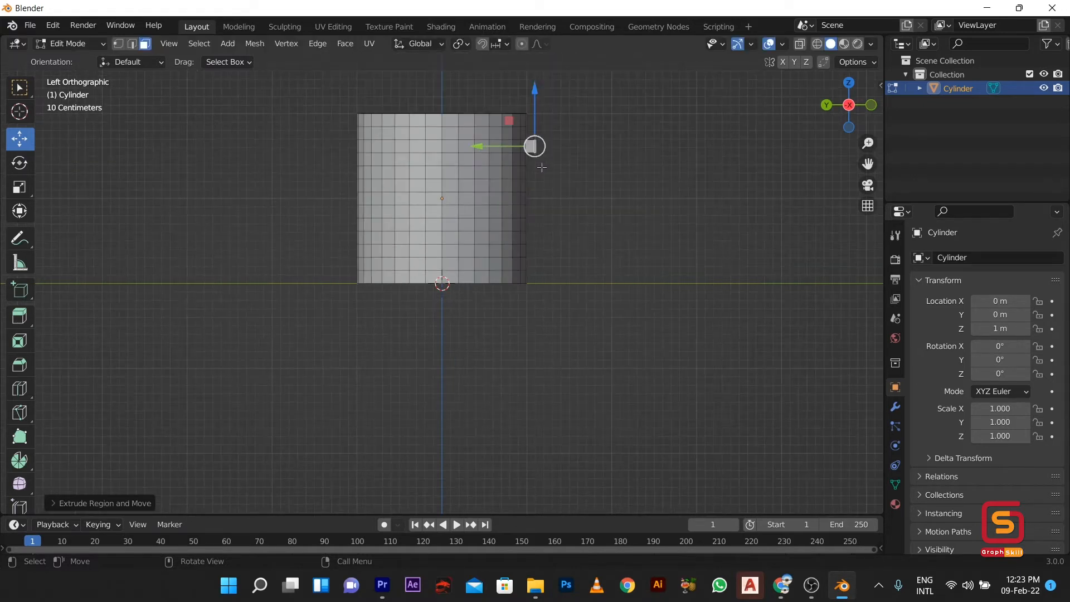
pyautogui.moveTo(503, 147); pyautogui.dragTo(496, 148)
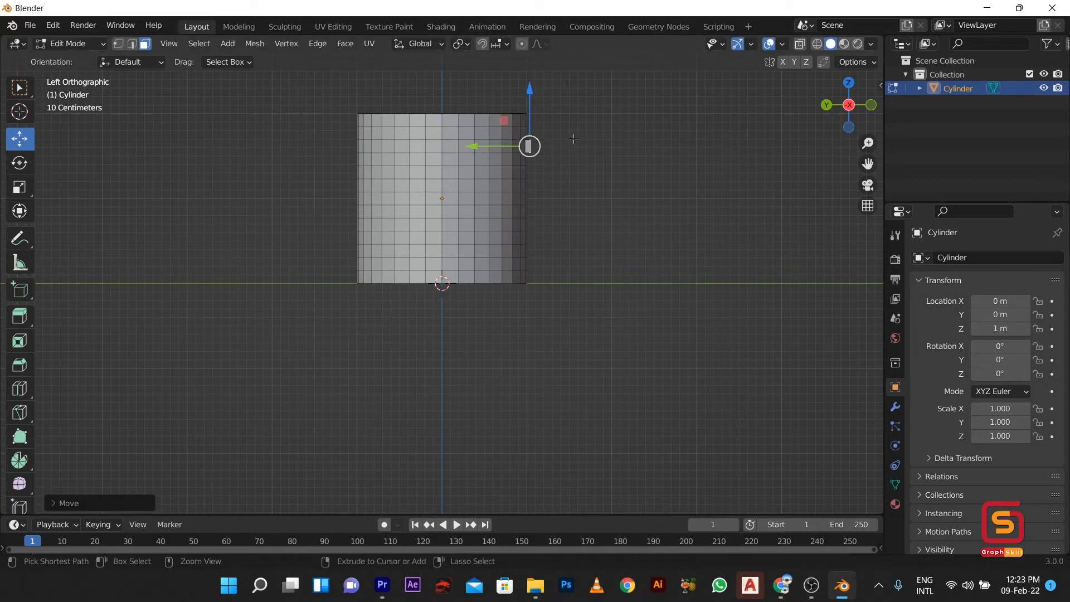
# - Add a Subdivision Surface modifier to the cylinder
pyautogui.moveTo(561, 217); pyautogui.dragTo(900, 320, button='middle')
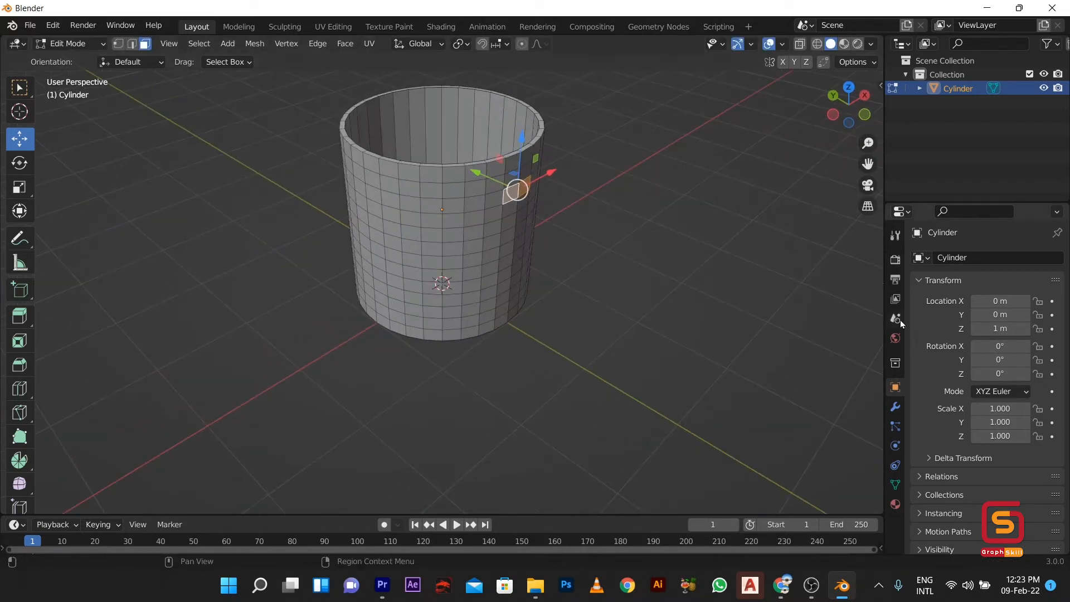
pyautogui.click(895, 407)
pyautogui.click(958, 259)
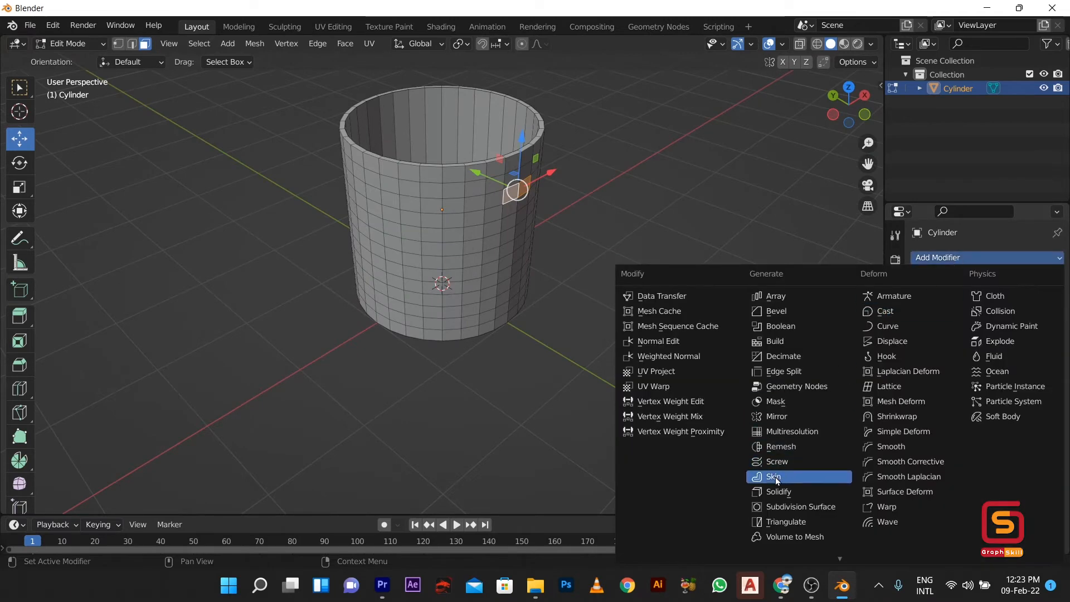
pyautogui.click(795, 507)
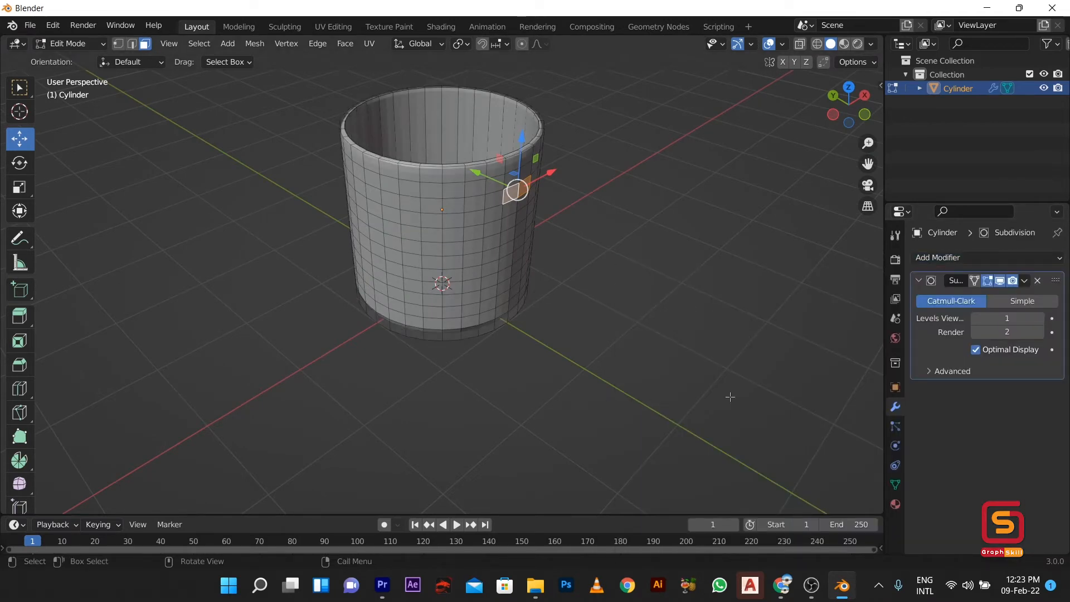
# - Set the Subdivision modifier's viewport level to 2 and view the smoothed cylinder in Object Mode
pyautogui.click(1038, 324)
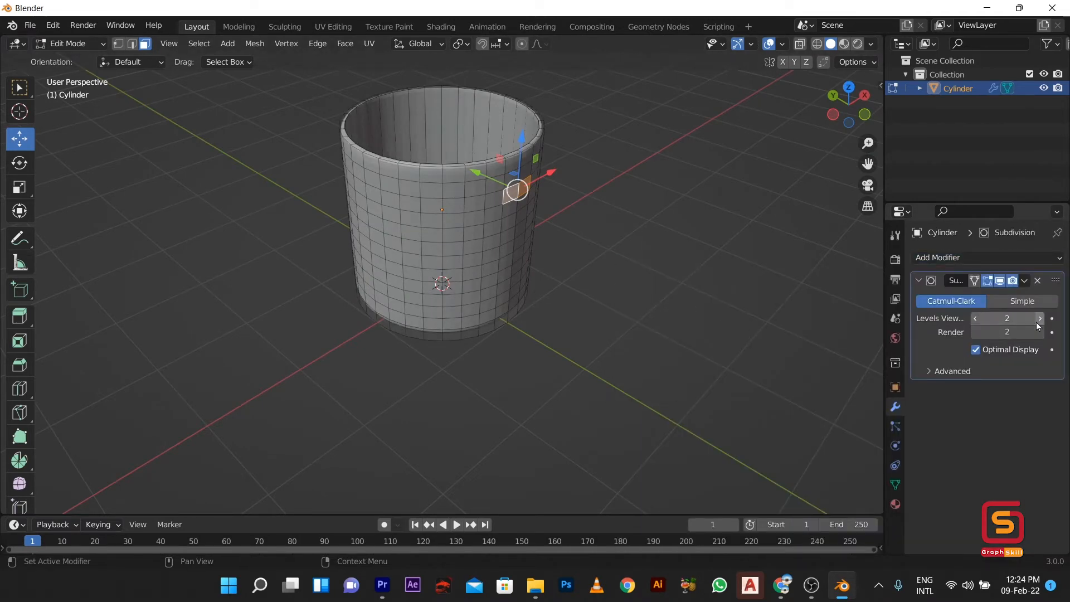
pyautogui.moveTo(590, 337)
pyautogui.mouseDown(button='middle')
pyautogui.moveTo(609, 239)
pyautogui.moveTo(572, 321)
pyautogui.moveTo(503, 261)
pyautogui.moveTo(502, 236)
pyautogui.mouseUp(button='middle')
pyautogui.press('Tab')
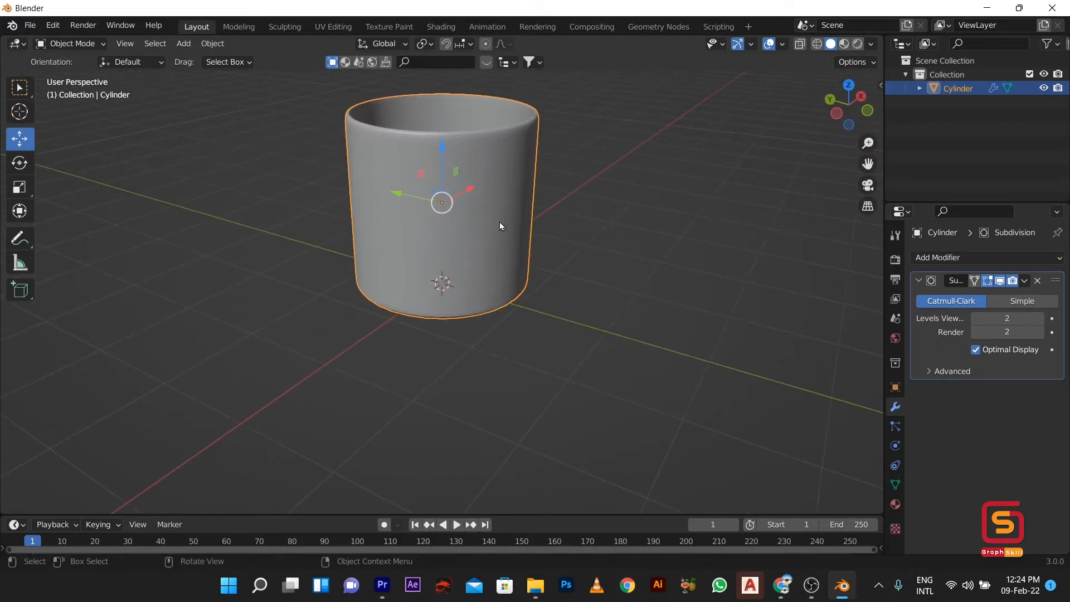
# - In Edit Mode, extrude the two selected handle faces outward about 0.08 m in the left orthographic view
pyautogui.press('Tab')
pyautogui.scroll(2, 530, 151)
pyautogui.moveTo(524, 166); pyautogui.dragTo(508, 183, button='middle')
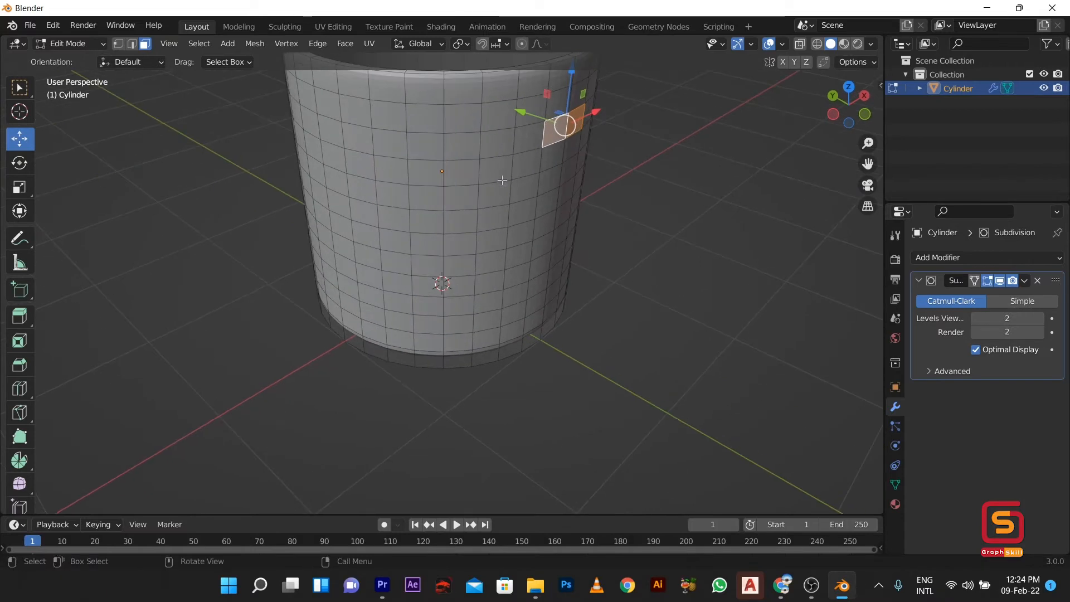
pyautogui.scroll(-2, 500, 194)
pyautogui.click(834, 115)
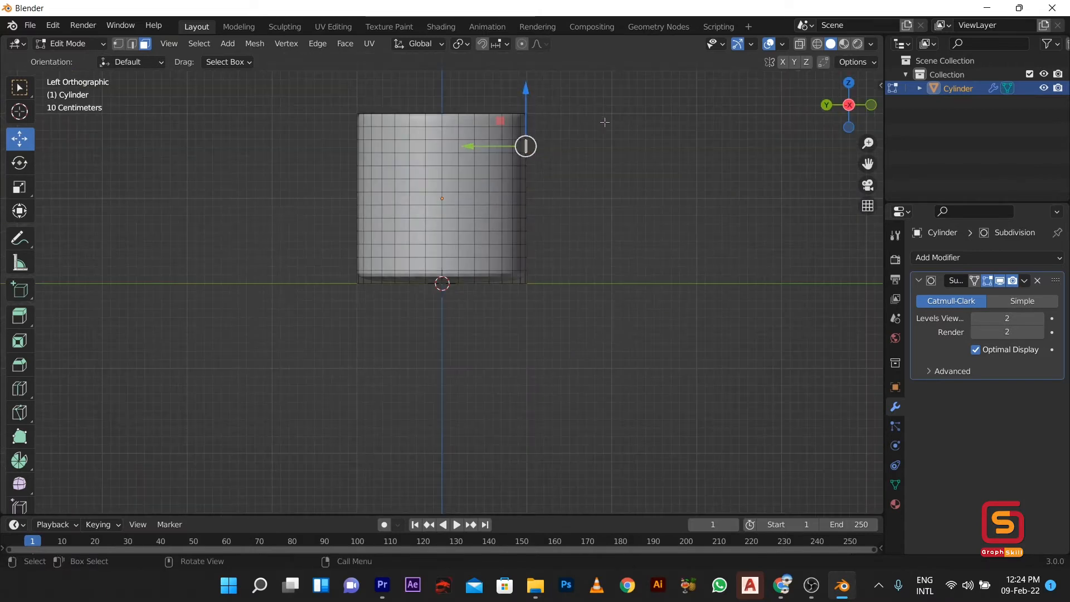
pyautogui.press('e')
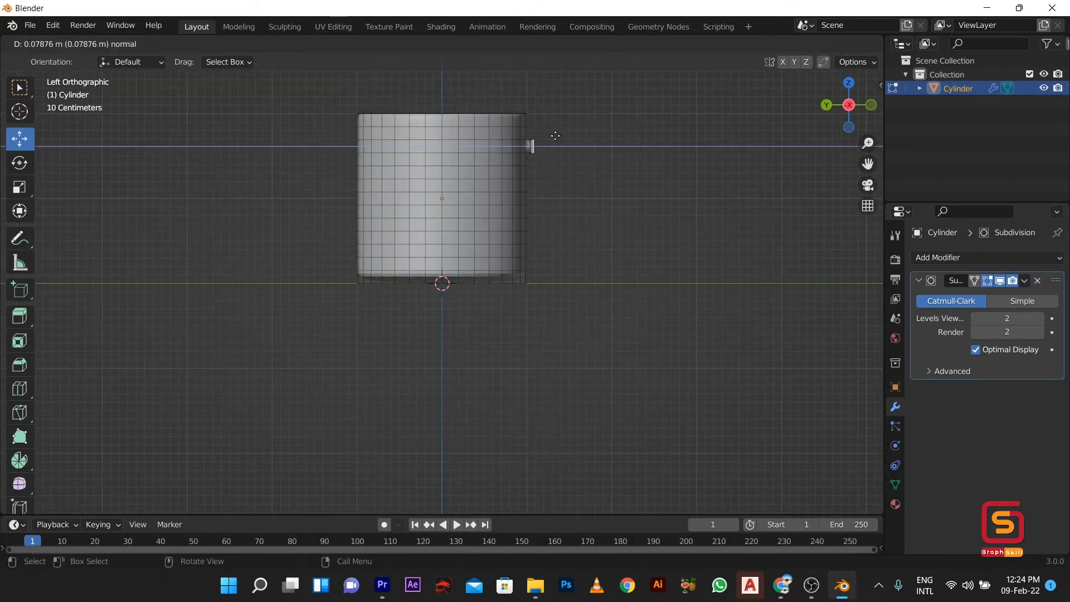
pyautogui.click(558, 135)
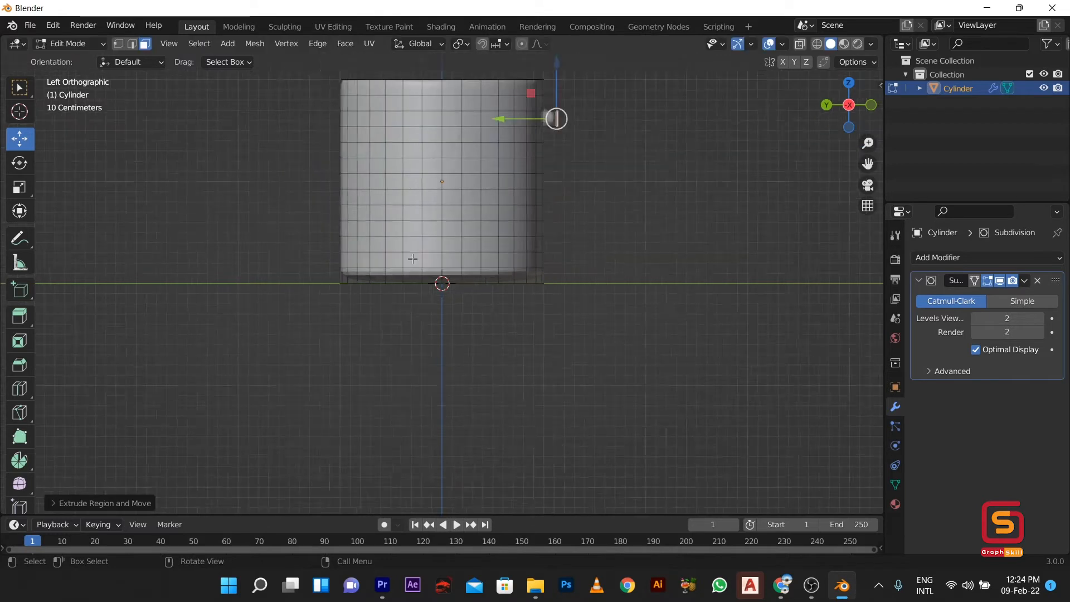
# - Continue the handle with seven Extrude to Cursor segments, running outward, curving down and back toward the lower wall
pyautogui.keyDown('ctrl'); pyautogui.rightClick(563, 140); pyautogui.keyUp('ctrl')
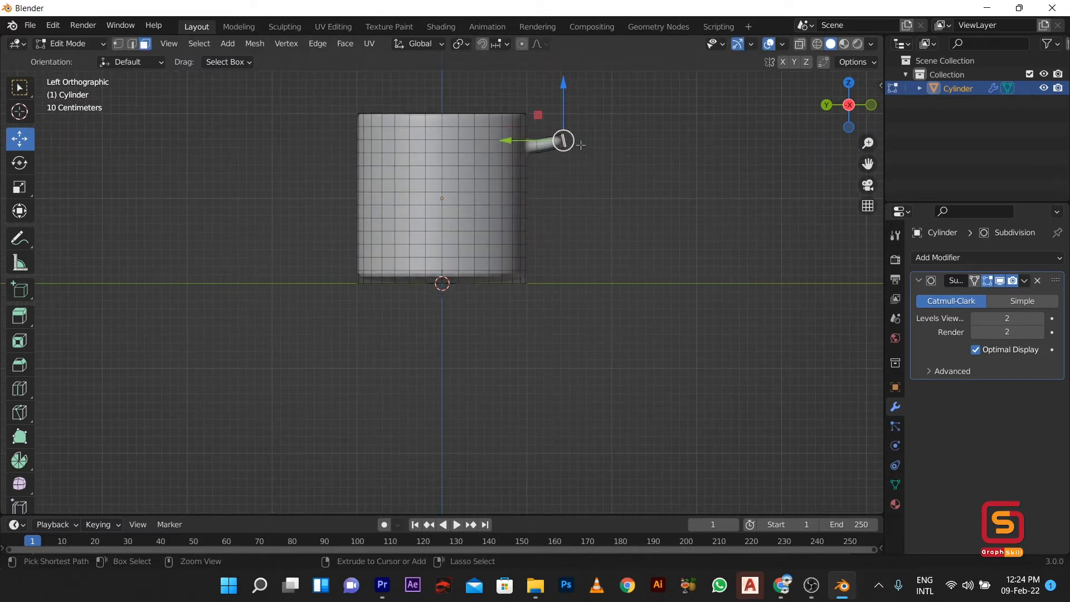
pyautogui.keyDown('ctrl'); pyautogui.rightClick(585, 142); pyautogui.keyUp('ctrl')
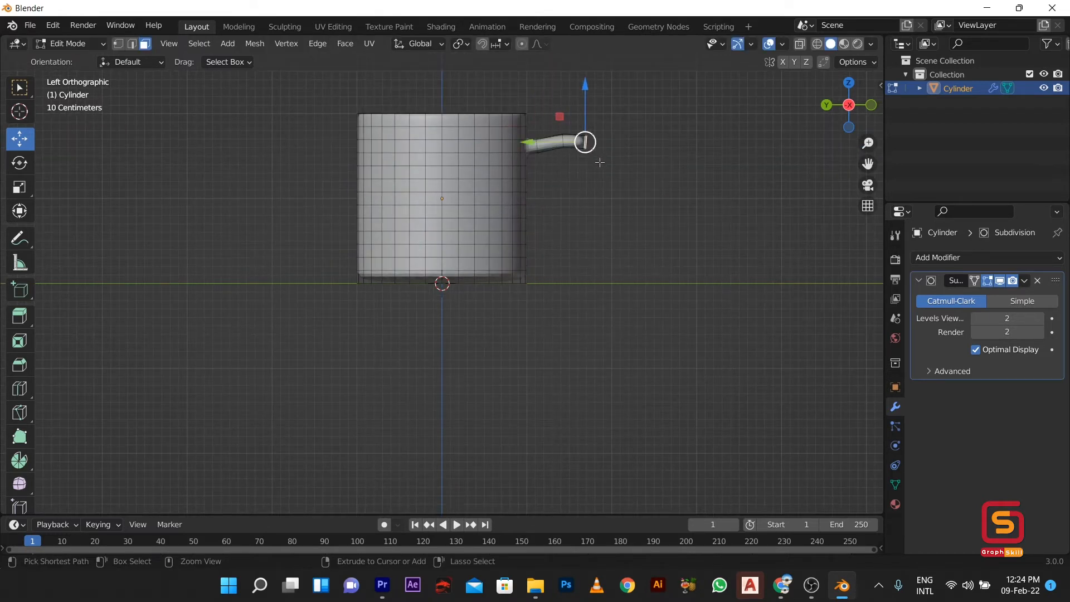
pyautogui.keyDown('ctrl'); pyautogui.rightClick(592, 155); pyautogui.keyUp('ctrl')
pyautogui.keyDown('ctrl'); pyautogui.rightClick(596, 177); pyautogui.keyUp('ctrl')
pyautogui.keyDown('ctrl'); pyautogui.rightClick(591, 193); pyautogui.keyUp('ctrl')
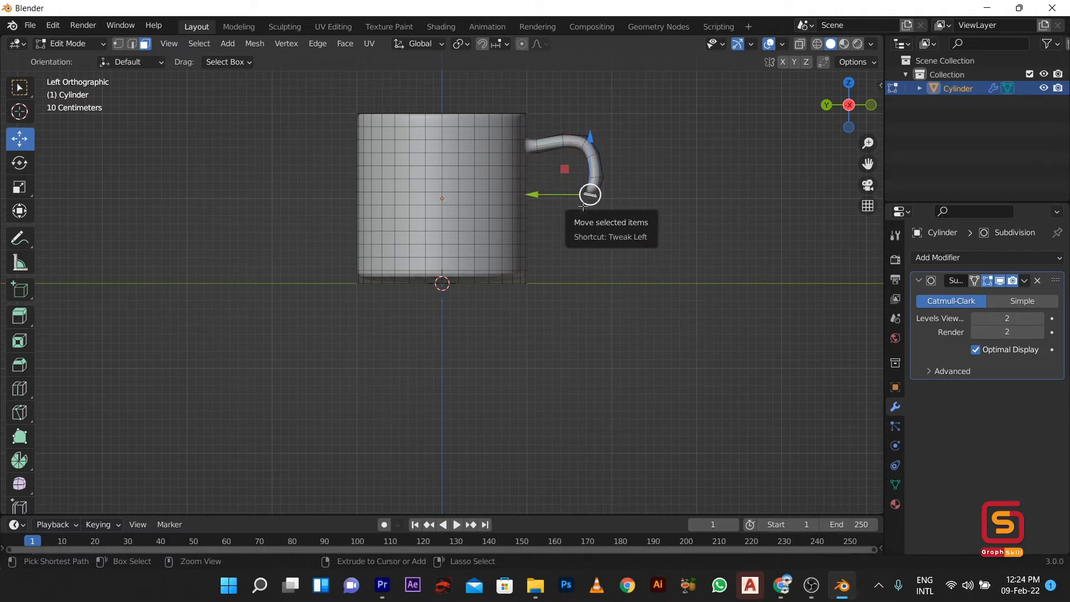
pyautogui.keyDown('ctrl'); pyautogui.rightClick(574, 215); pyautogui.keyUp('ctrl')
pyautogui.keyDown('ctrl'); pyautogui.rightClick(561, 227); pyautogui.keyUp('ctrl')
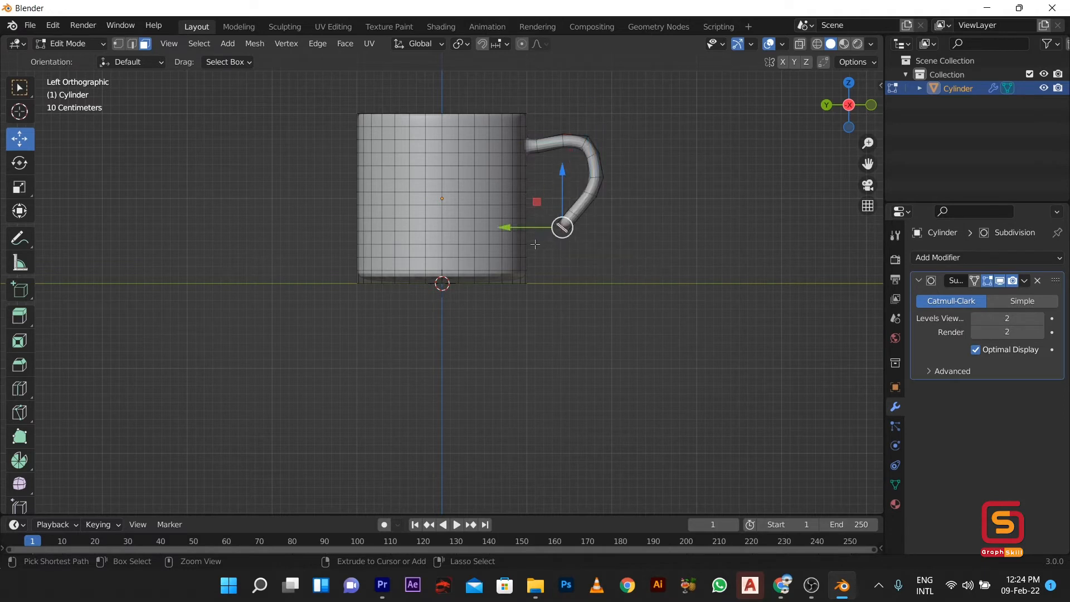
# - Bridge the handle's open end to the two adjacent wall faces below it with Bridge Faces
pyautogui.scroll(4, 541, 240)
pyautogui.moveTo(540, 239); pyautogui.dragTo(474, 245, button='middle')
pyautogui.keyDown('shift'); pyautogui.click(509, 299); pyautogui.keyUp('shift')
pyautogui.keyDown('shift'); pyautogui.click(480, 200); pyautogui.keyUp('shift')
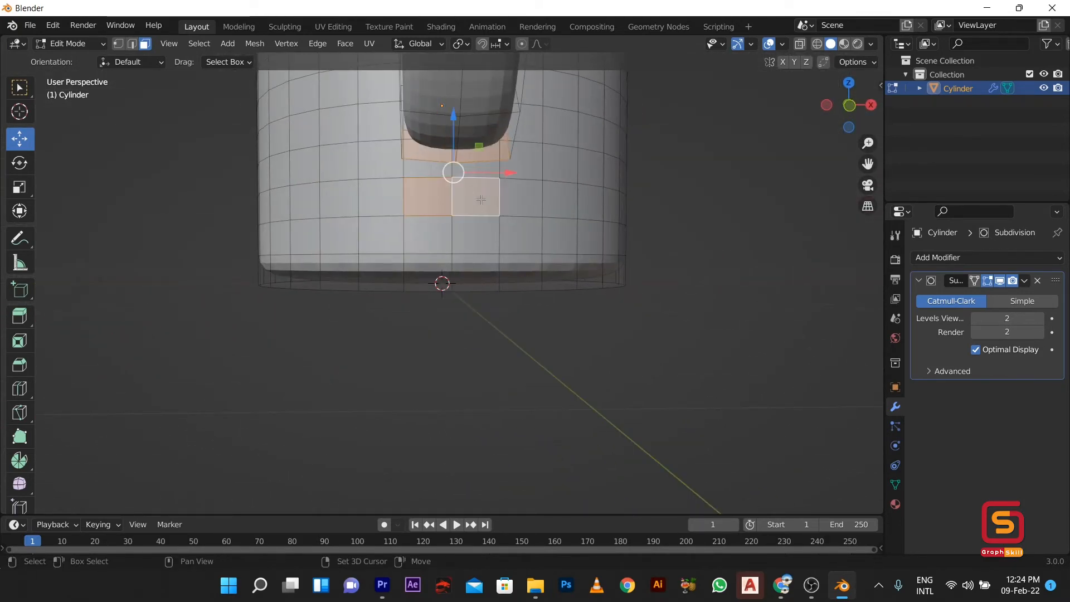
pyautogui.scroll(-2, 378, 270)
pyautogui.moveTo(378, 269); pyautogui.dragTo(526, 312, button='middle')
pyautogui.rightClick(534, 260)
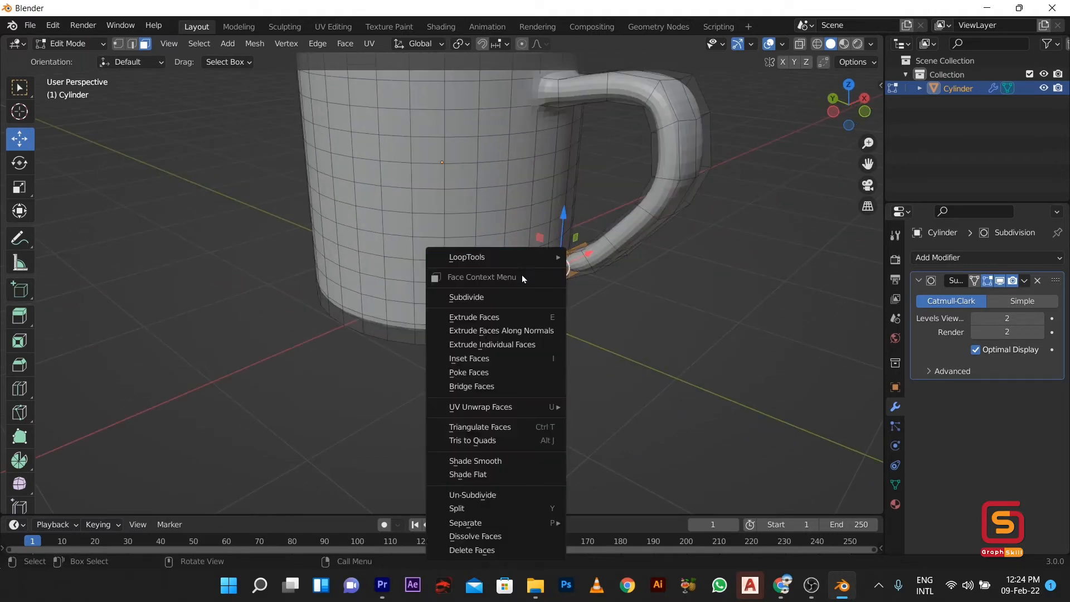
pyautogui.click(491, 386)
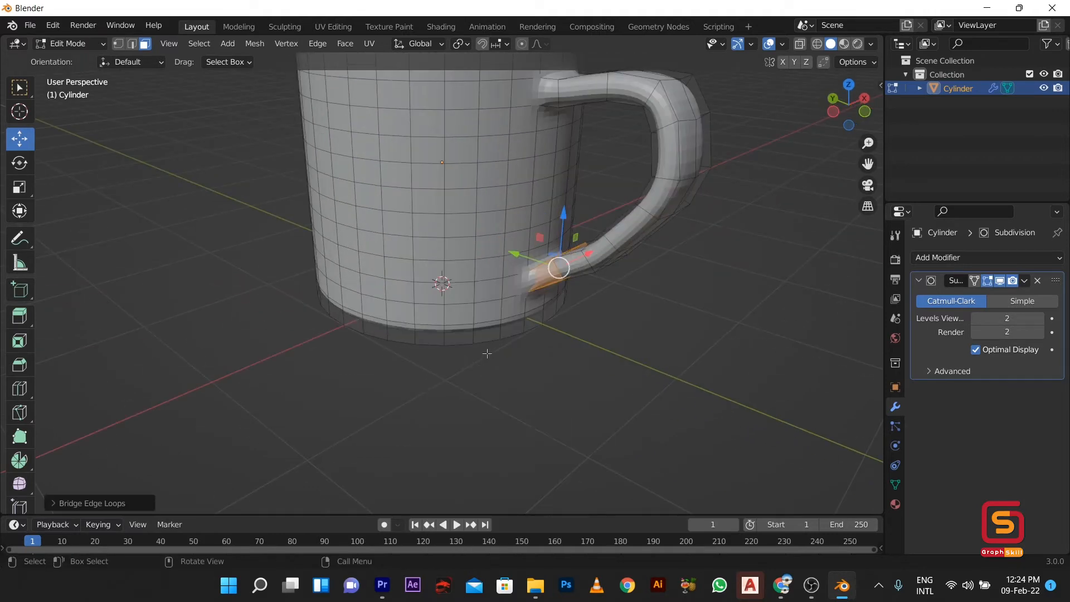
pyautogui.moveTo(593, 296); pyautogui.dragTo(549, 320, button='middle')
pyautogui.scroll(-3, 573, 312)
pyautogui.scroll(3, 535, 219)
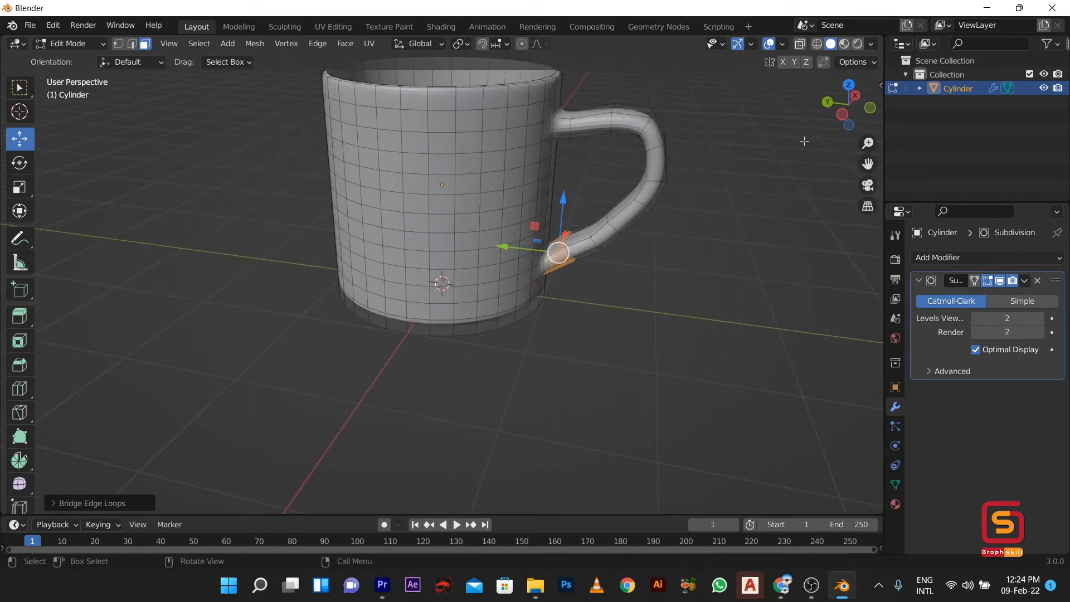
# - In left wireframe view, select the vertex ring midway along the handle's upper arm and lower it slightly along Z
pyautogui.click(841, 116)
pyautogui.click(816, 45)
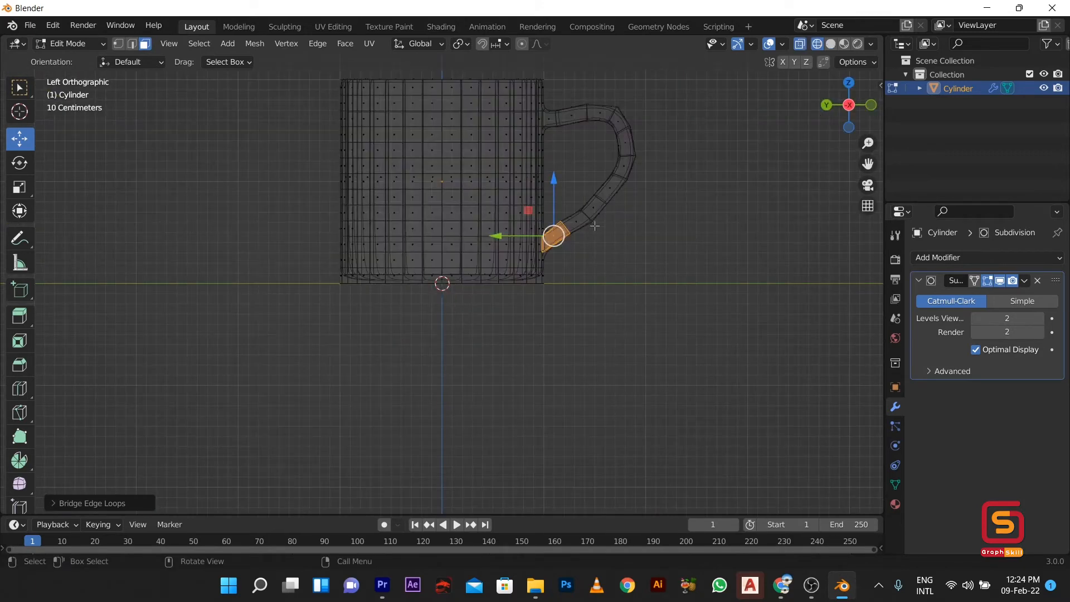
pyautogui.keyDown('shift'); pyautogui.moveTo(601, 216); pyautogui.dragTo(521, 324, button='middle'); pyautogui.keyUp('shift')
pyautogui.scroll(3, 521, 324)
pyautogui.moveTo(615, 157); pyautogui.dragTo(564, 212)
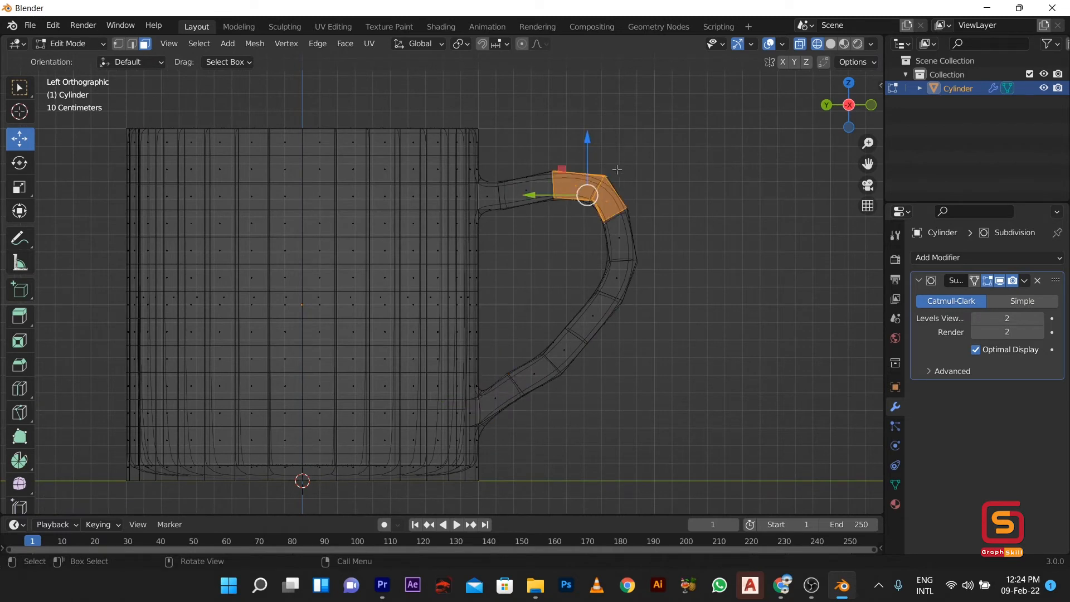
pyautogui.click(119, 45)
pyautogui.hotkey('alt', 'a')
pyautogui.moveTo(616, 158); pyautogui.dragTo(555, 189)
pyautogui.moveTo(565, 151); pyautogui.dragTo(533, 217)
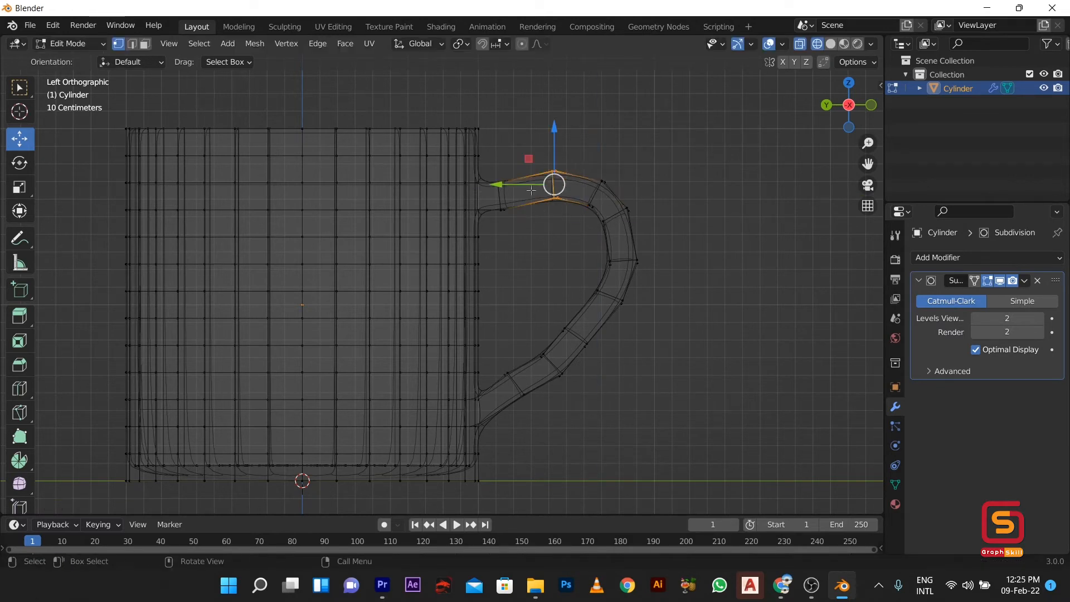
pyautogui.moveTo(554, 148); pyautogui.dragTo(556, 154)
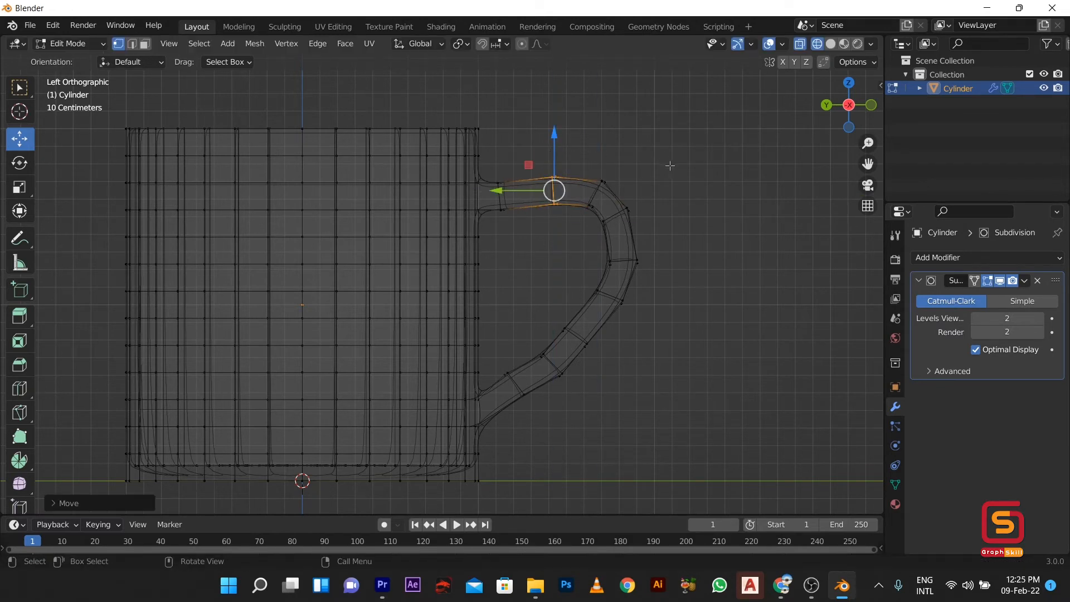
# - Move the vertex ring near the handle's lower end slightly along the Y axis, and clear the selection
pyautogui.moveTo(571, 394); pyautogui.dragTo(529, 415)
pyautogui.press('g')
pyautogui.press('y')
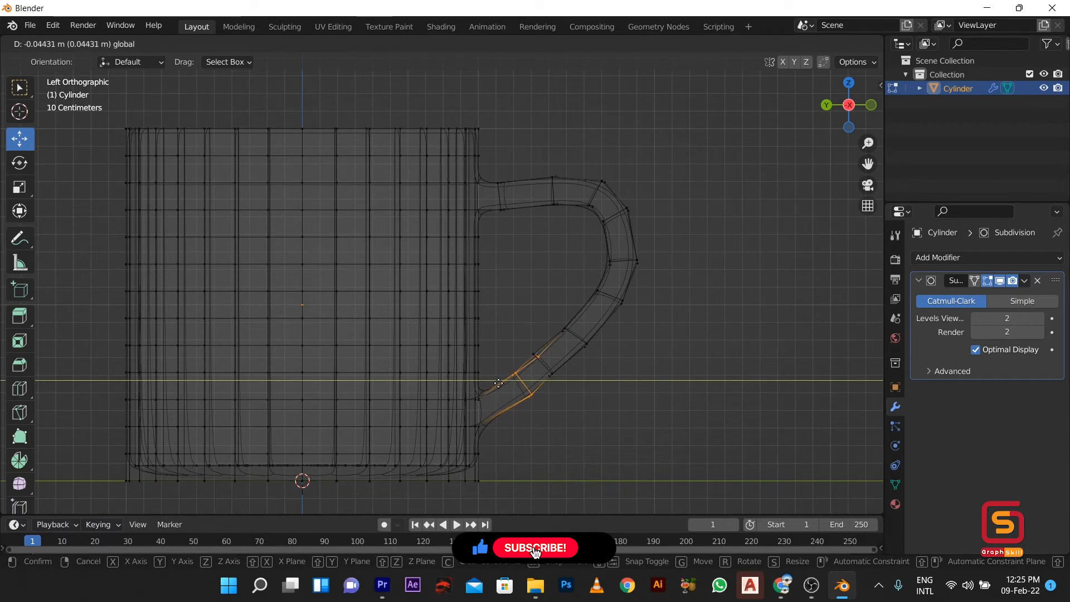
pyautogui.click(493, 384)
pyautogui.click(537, 421)
pyautogui.scroll(-3, 551, 255)
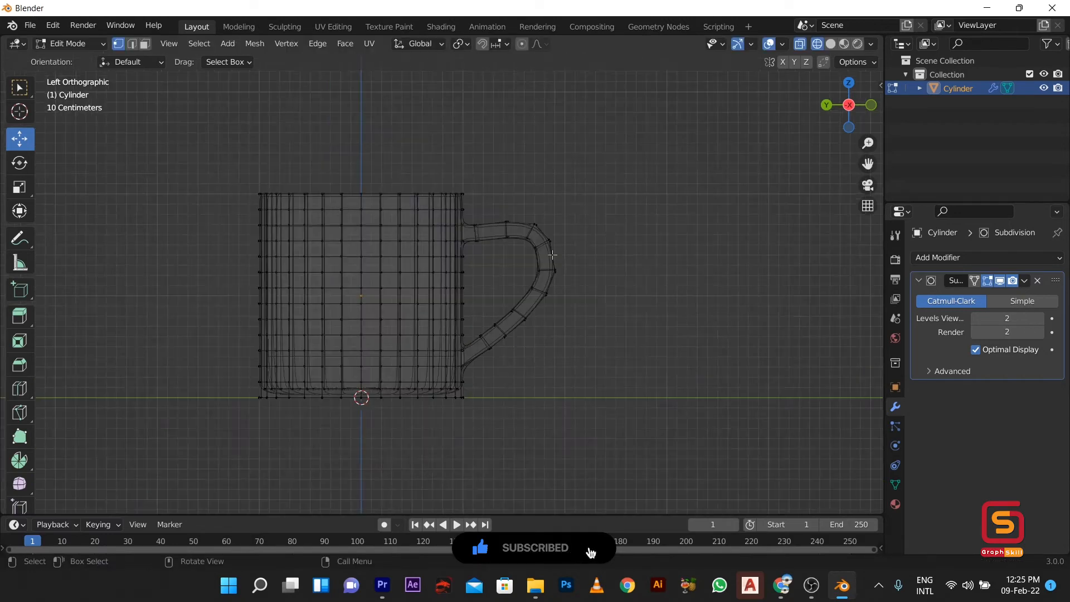
# - Return to Object Mode and show the mug in solid shading from below
pyautogui.press('Tab')
pyautogui.moveTo(544, 274)
pyautogui.mouseDown(button='middle')
pyautogui.moveTo(492, 308)
pyautogui.moveTo(487, 253)
pyautogui.moveTo(472, 236)
pyautogui.moveTo(481, 230)
pyautogui.mouseUp(button='middle')
pyautogui.click(830, 44)
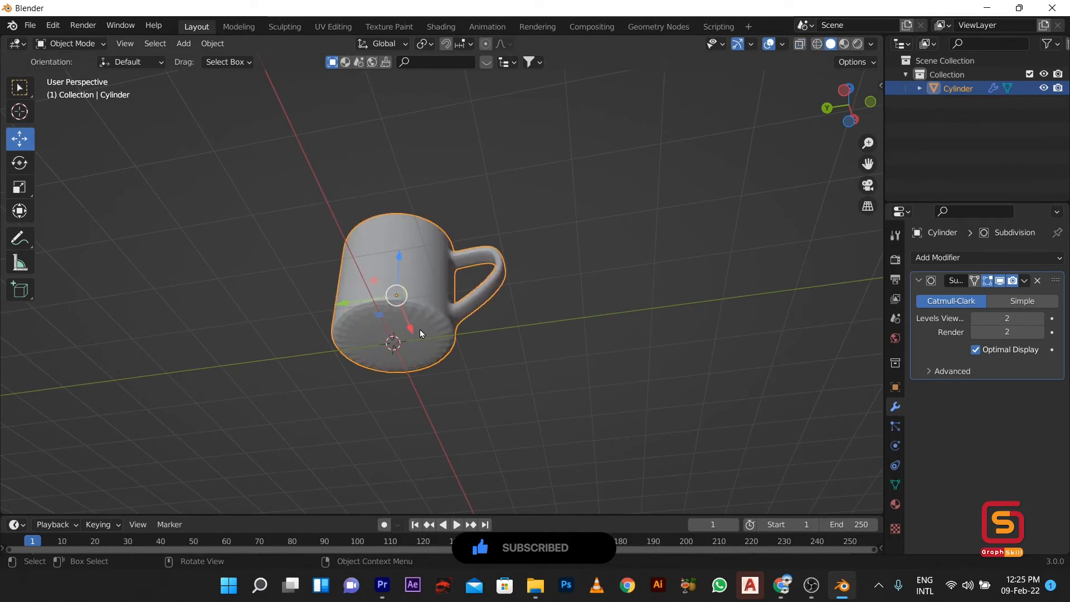
# - In Edit Mode, select the mug's bottom face and inset it slightly
pyautogui.press('Tab')
pyautogui.scroll(2, 390, 345)
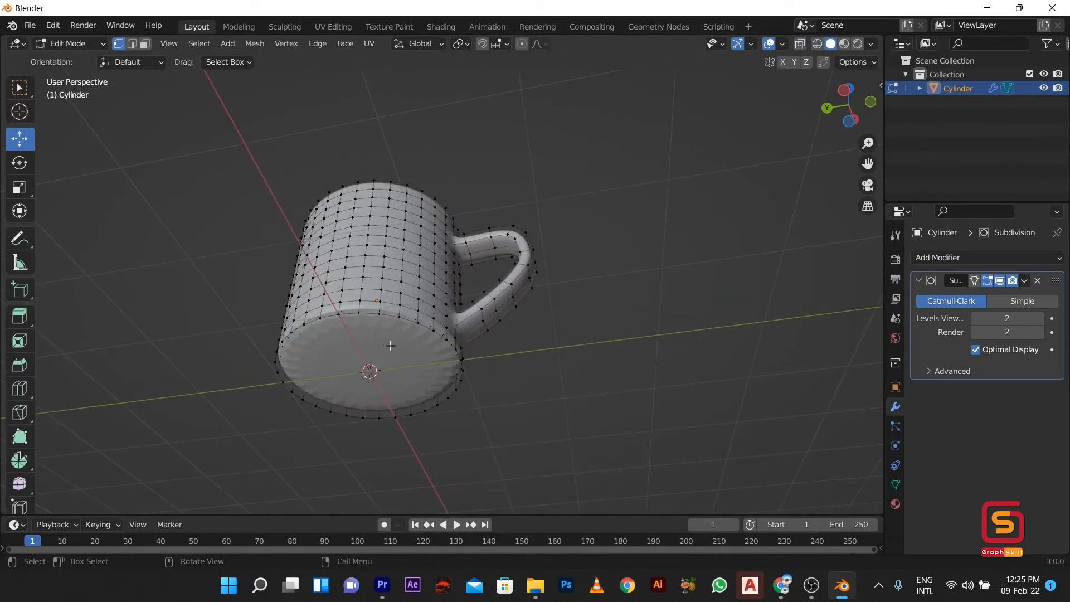
pyautogui.click(341, 349)
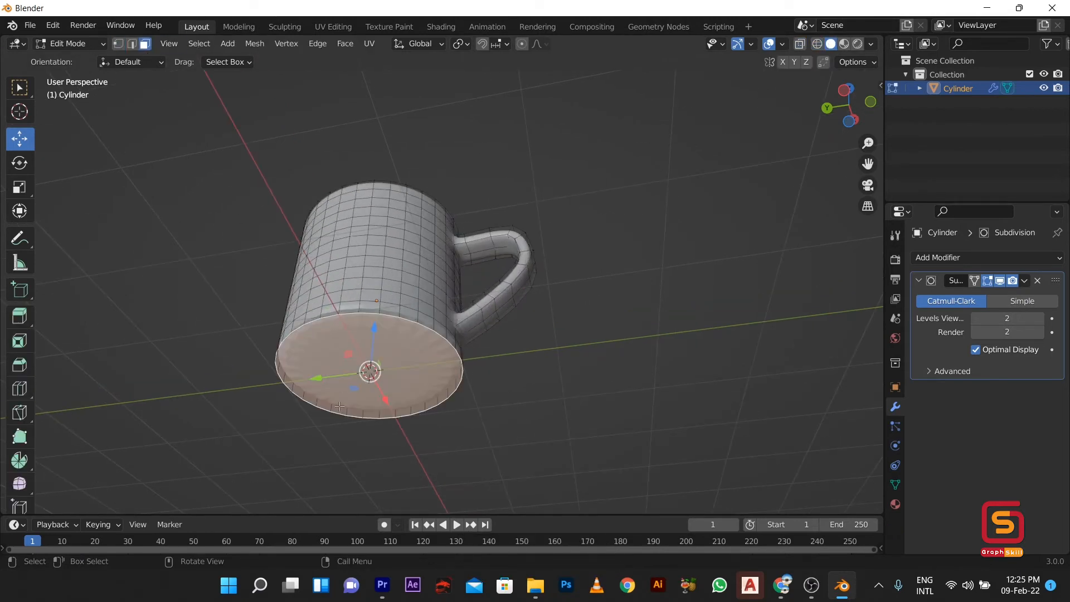
pyautogui.scroll(1, 341, 403)
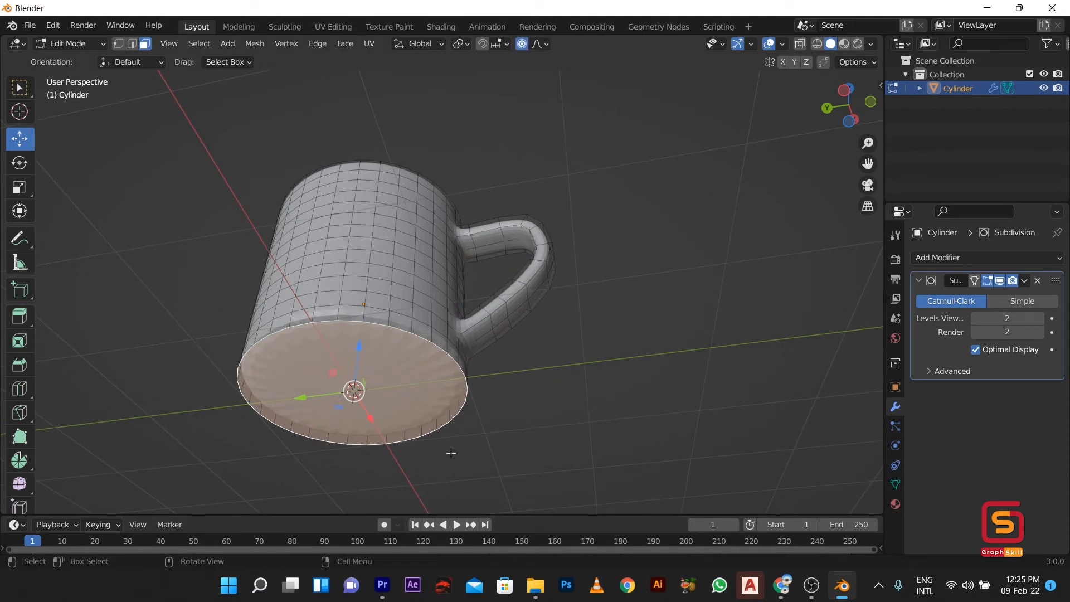
pyautogui.hotkey('alt', 'a')
pyautogui.click(396, 394)
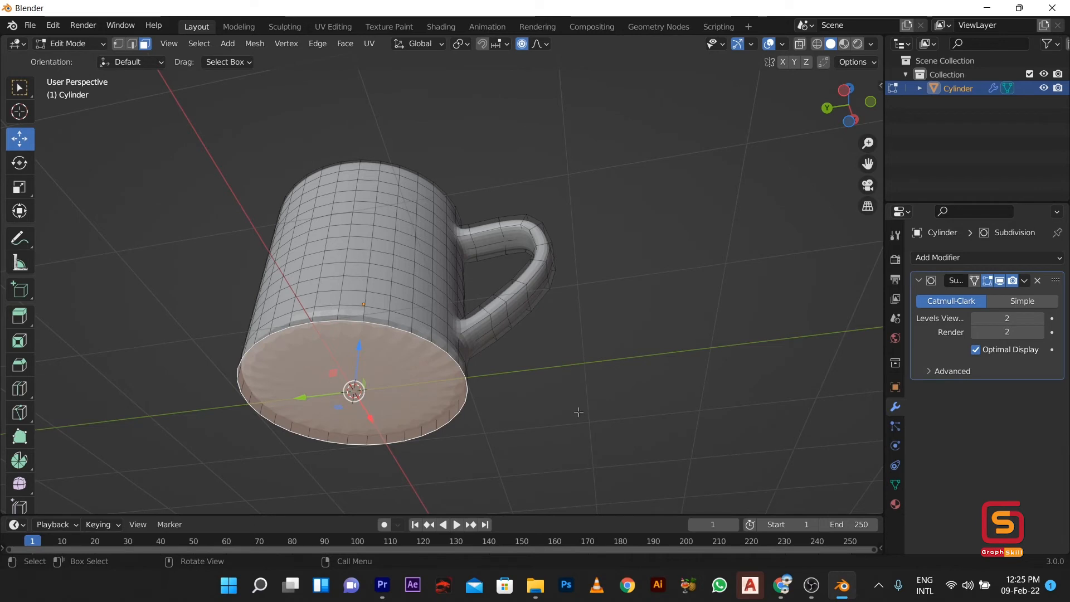
pyautogui.press('i')
pyautogui.click(556, 425)
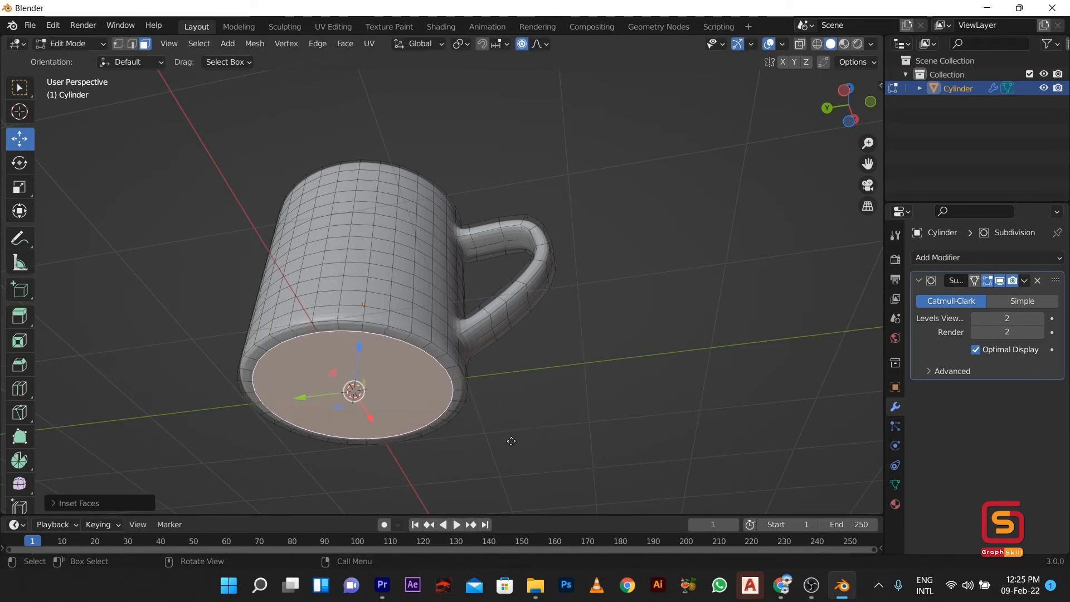
# - Extrude the inset bottom face downward twice, the first time by about 0.06 m, to form a base ring
pyautogui.press('e')
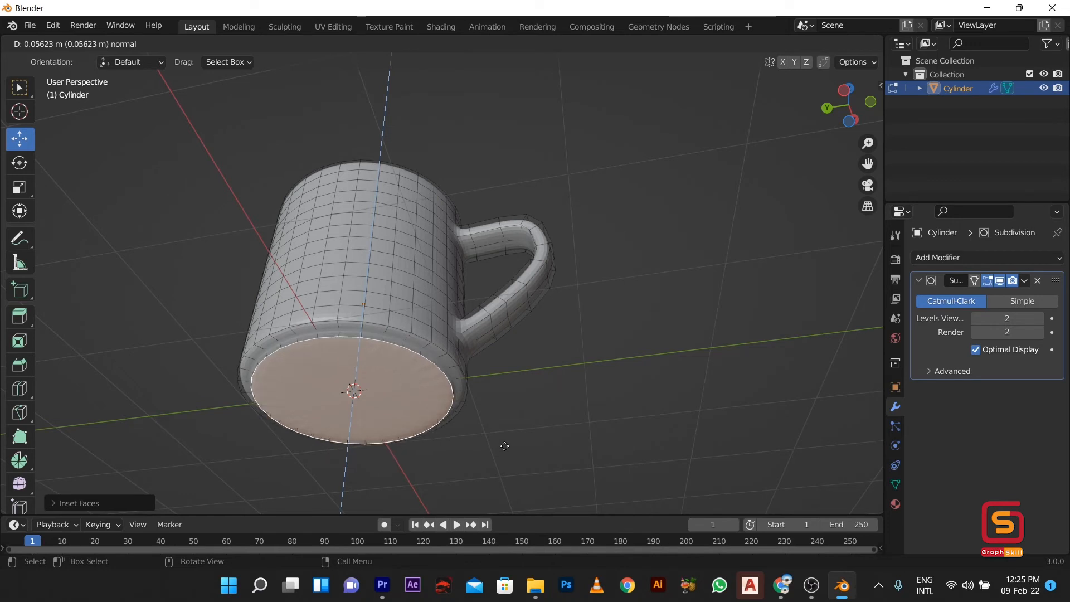
pyautogui.click(497, 456)
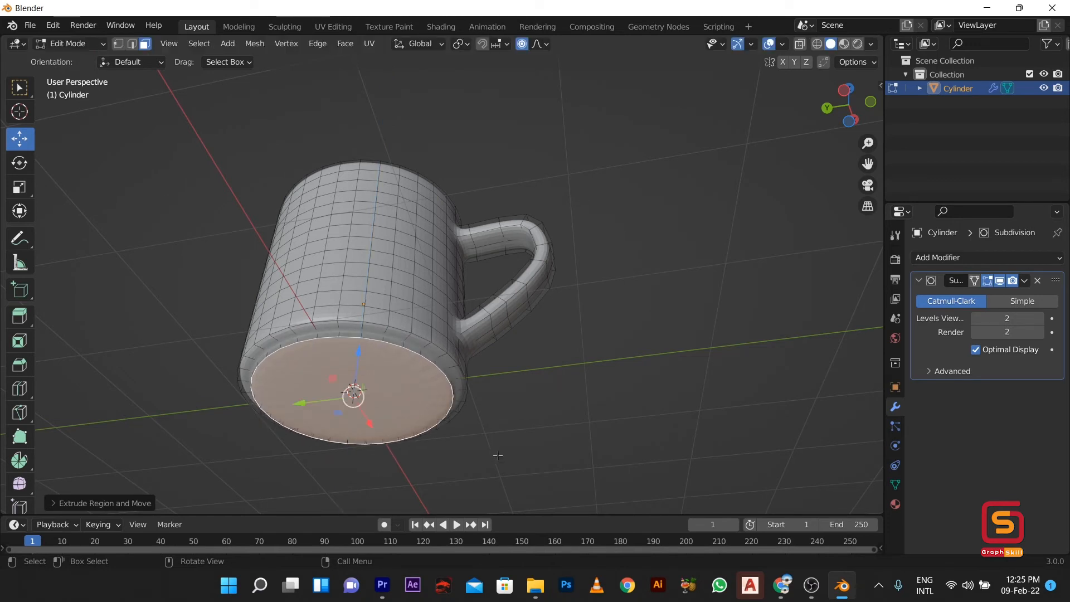
pyautogui.press('e')
pyautogui.click(496, 461)
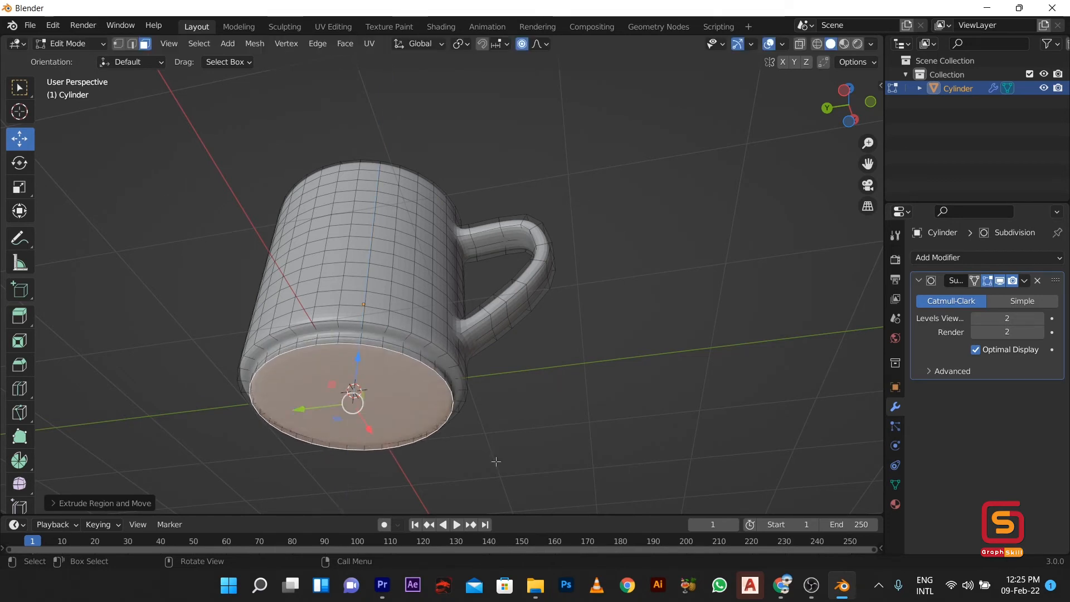
pyautogui.press('s')
pyautogui.rightClick(483, 479)
pyautogui.press('s')
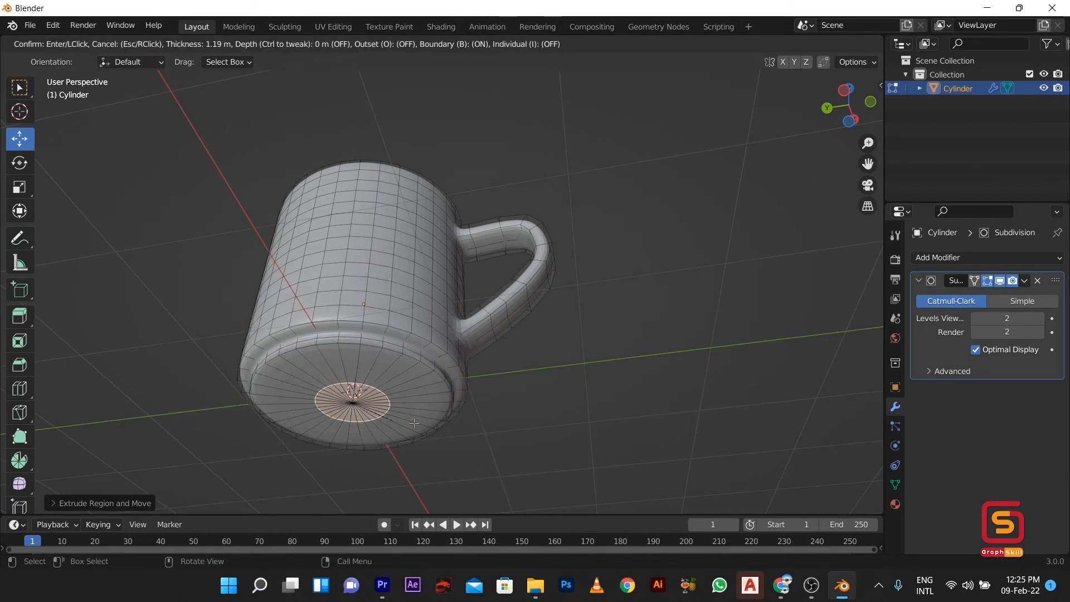
pyautogui.rightClick(507, 425)
pyautogui.press('s')
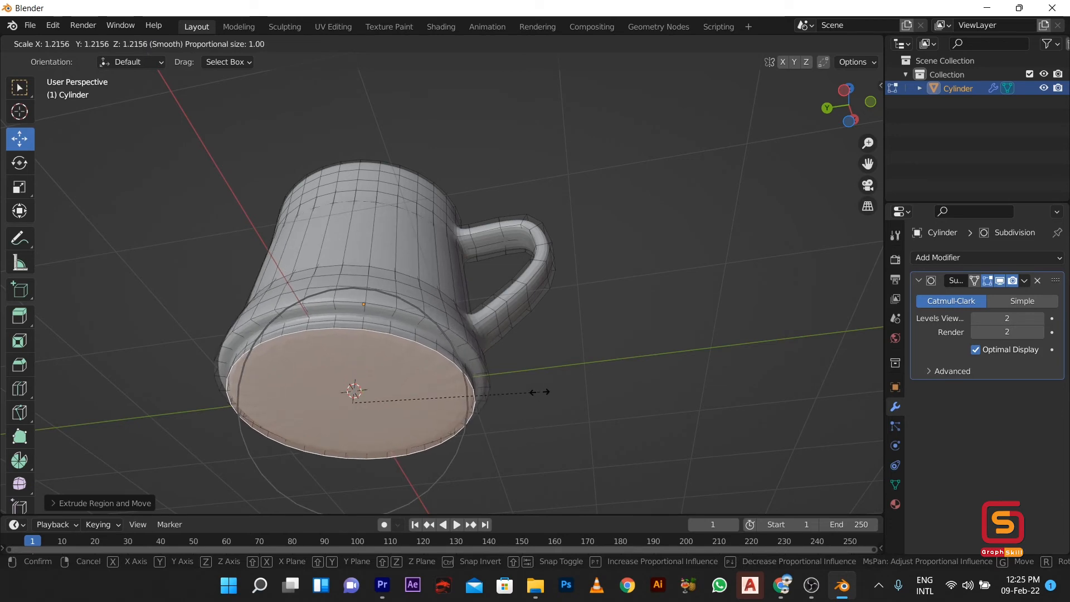
pyautogui.rightClick(500, 401)
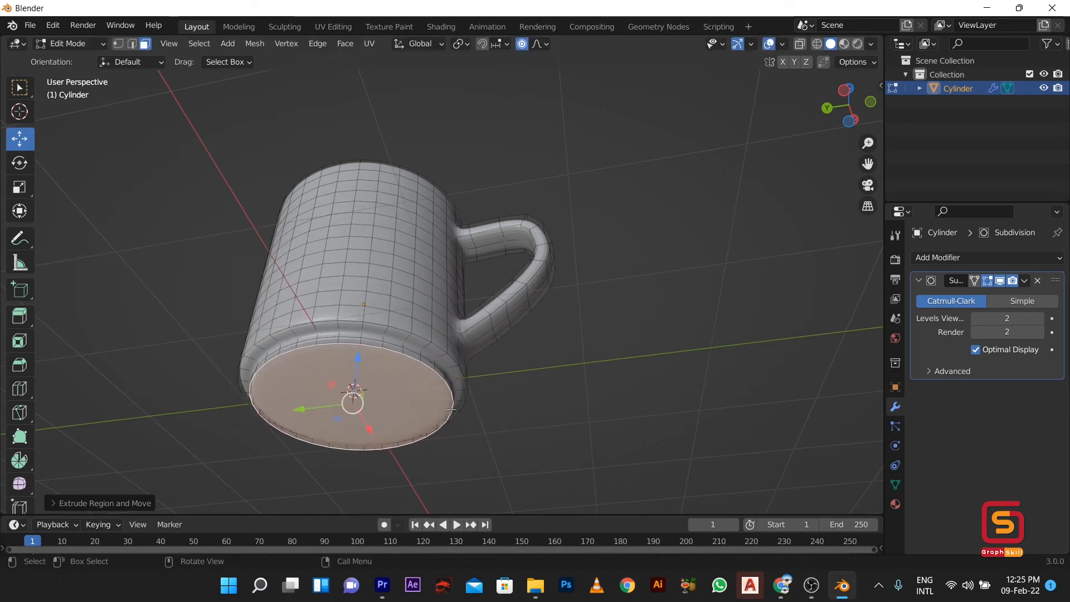
# - Inset the base ring's bottom face slightly and extrude it about 0.1 m up into the mug to recess the underside
pyautogui.moveTo(452, 410)
pyautogui.mouseDown(button='middle')
pyautogui.moveTo(509, 363)
pyautogui.moveTo(457, 447)
pyautogui.moveTo(436, 414)
pyautogui.mouseUp(button='middle')
pyautogui.press('i')
pyautogui.click(461, 438)
pyautogui.press('e')
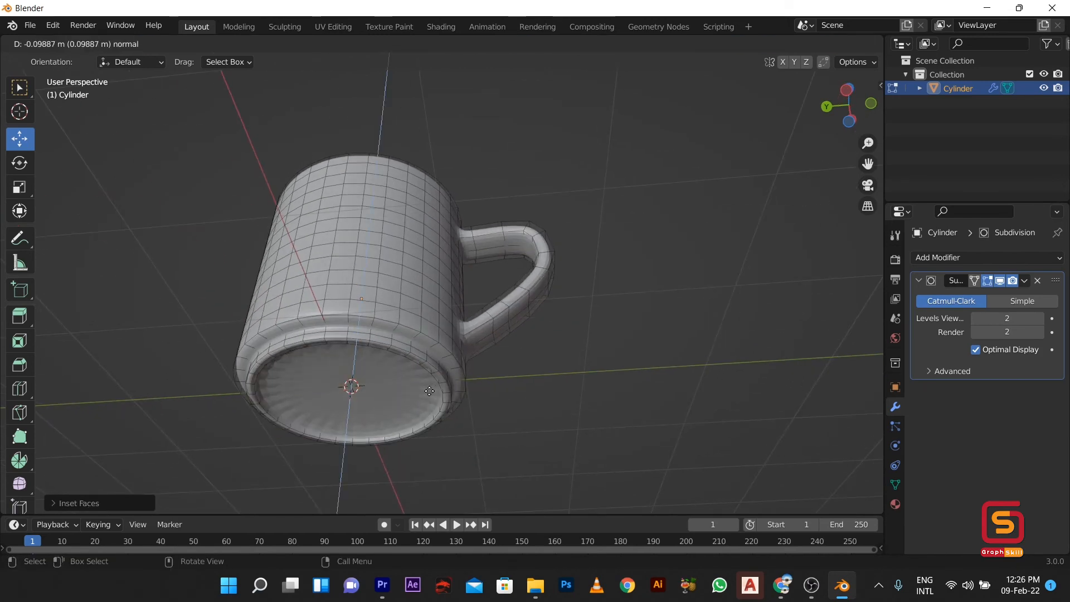
pyautogui.click(428, 391)
# - Return to Object Mode and view the whole mug from the handle side
pyautogui.scroll(-2, 432, 392)
pyautogui.moveTo(432, 392); pyautogui.dragTo(482, 306, button='middle')
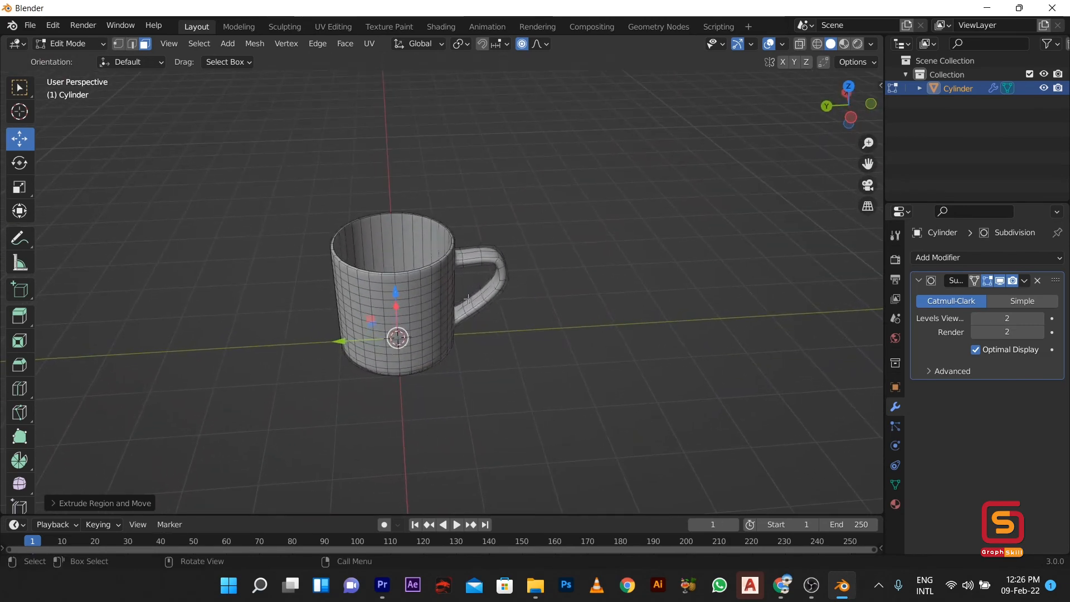
pyautogui.scroll(2, 482, 306)
pyautogui.press('Tab')
pyautogui.moveTo(391, 299)
pyautogui.mouseDown(button='middle')
pyautogui.moveTo(403, 276)
pyautogui.moveTo(397, 293)
pyautogui.moveTo(496, 280)
pyautogui.moveTo(400, 292)
pyautogui.mouseUp(button='middle')
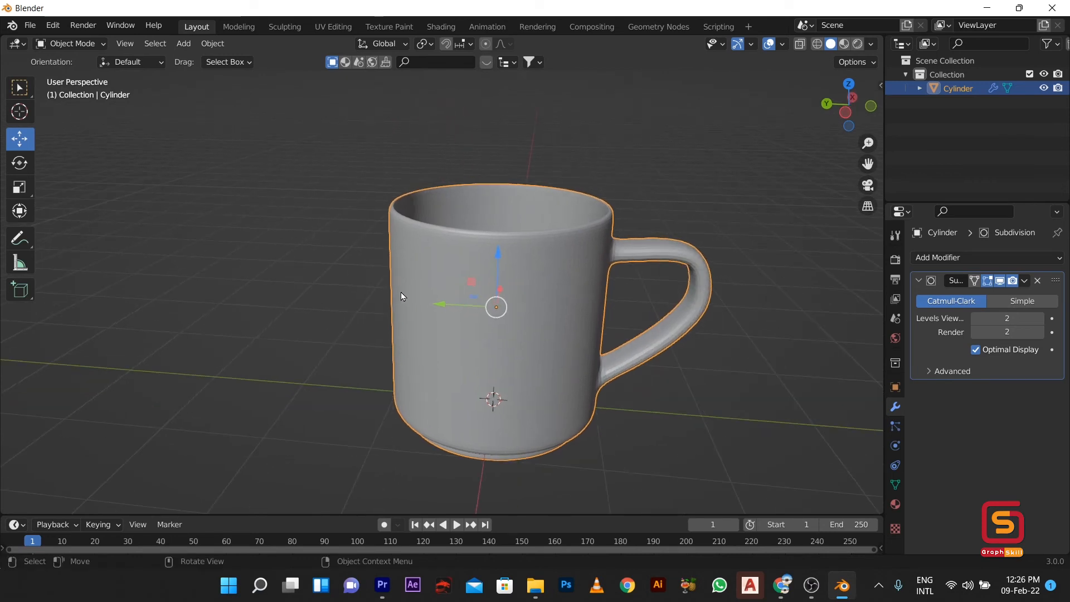
# - Add a new material to the mug and switch the viewport to Material Preview shading
pyautogui.scroll(-2, 439, 326)
pyautogui.moveTo(439, 326); pyautogui.dragTo(446, 356, button='middle')
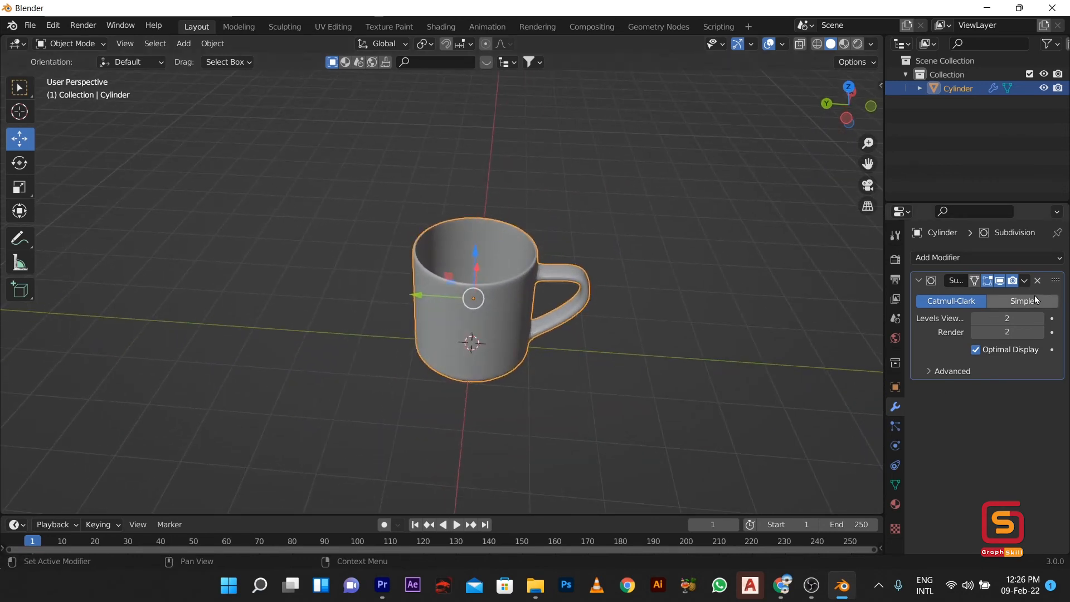
pyautogui.click(896, 505)
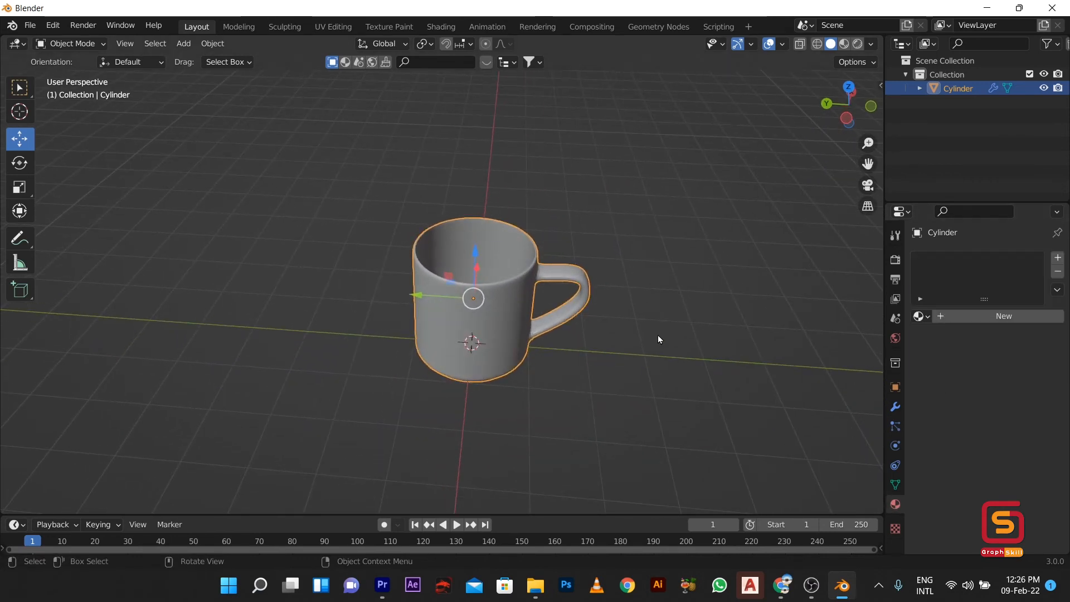
pyautogui.click(982, 318)
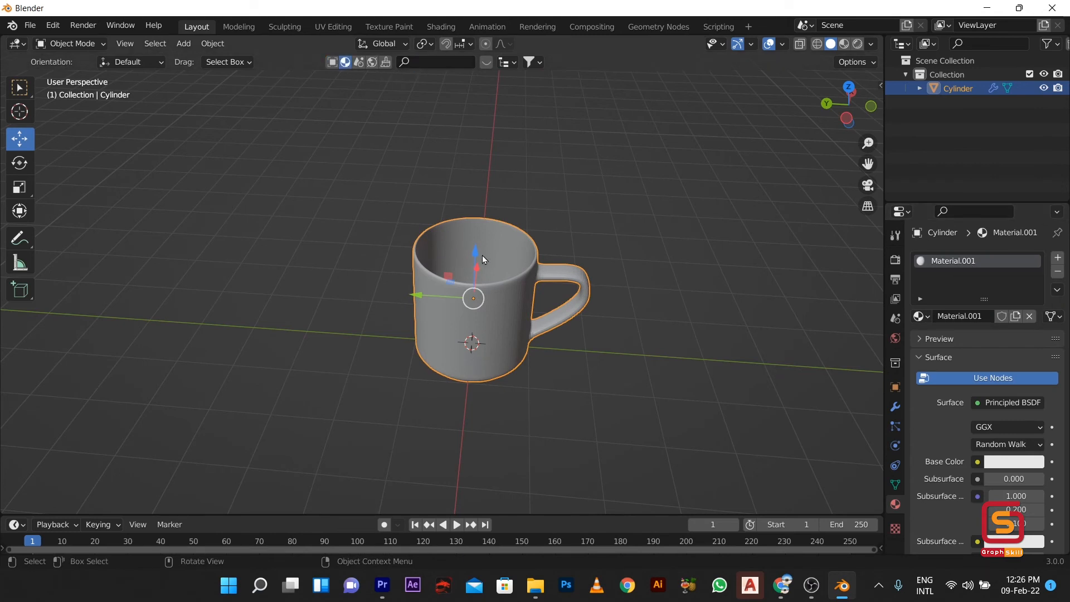
pyautogui.click(843, 44)
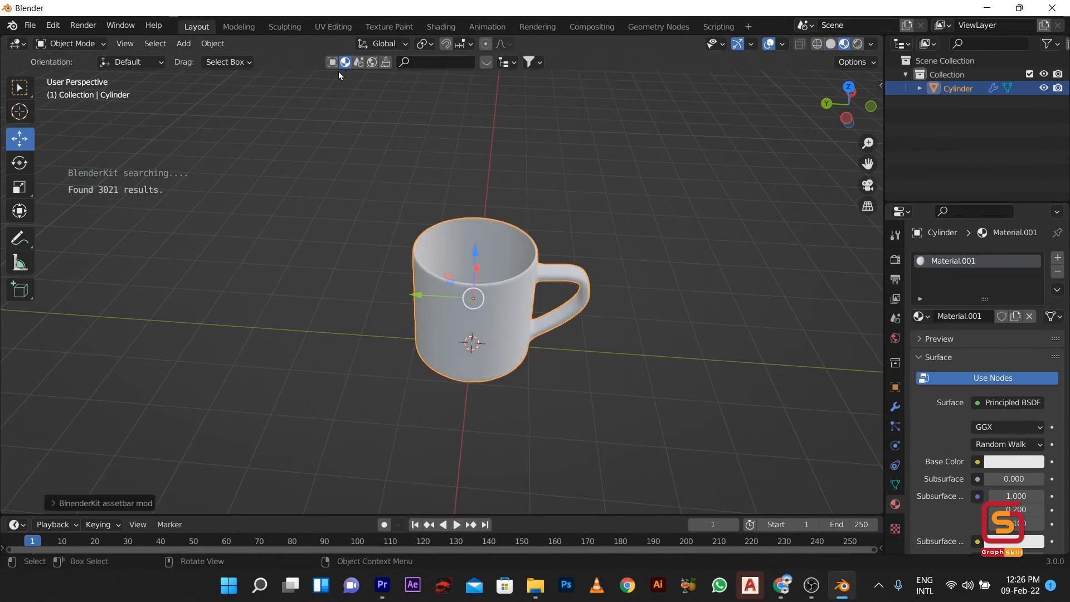
# - Browse the BlenderKit materials and apply MDF Nogal Terracota - Arauco to the mug
pyautogui.click(427, 62)
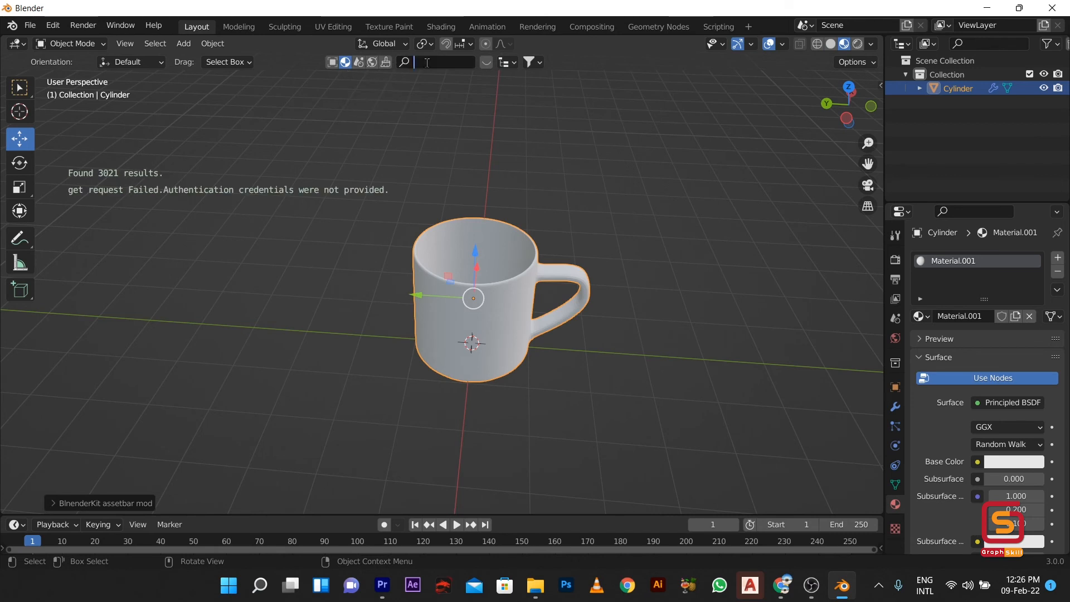
pyautogui.click(372, 61)
pyautogui.click(345, 62)
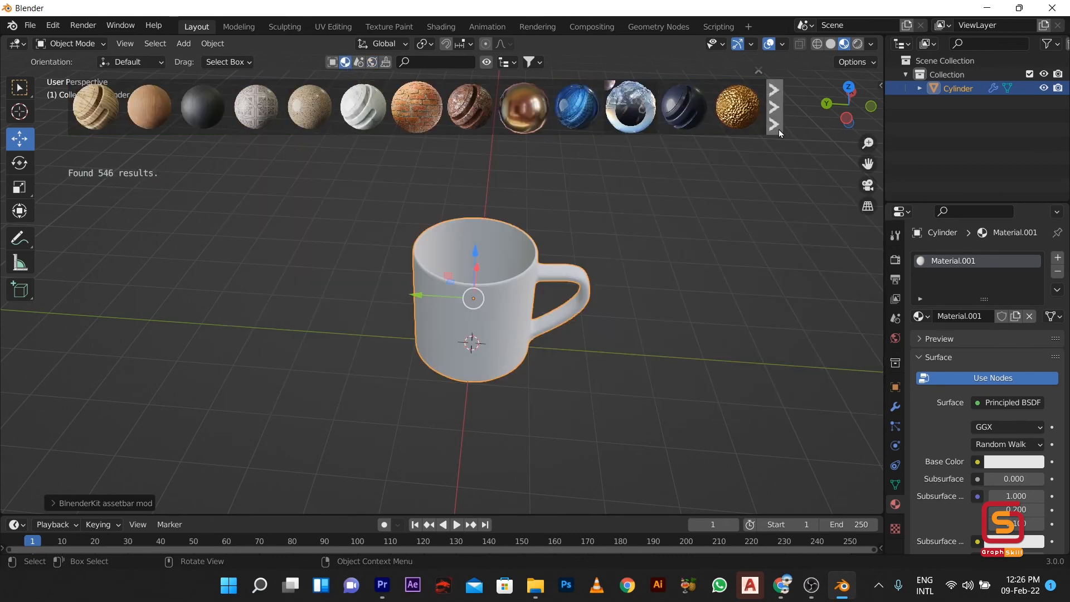
pyautogui.click(773, 124)
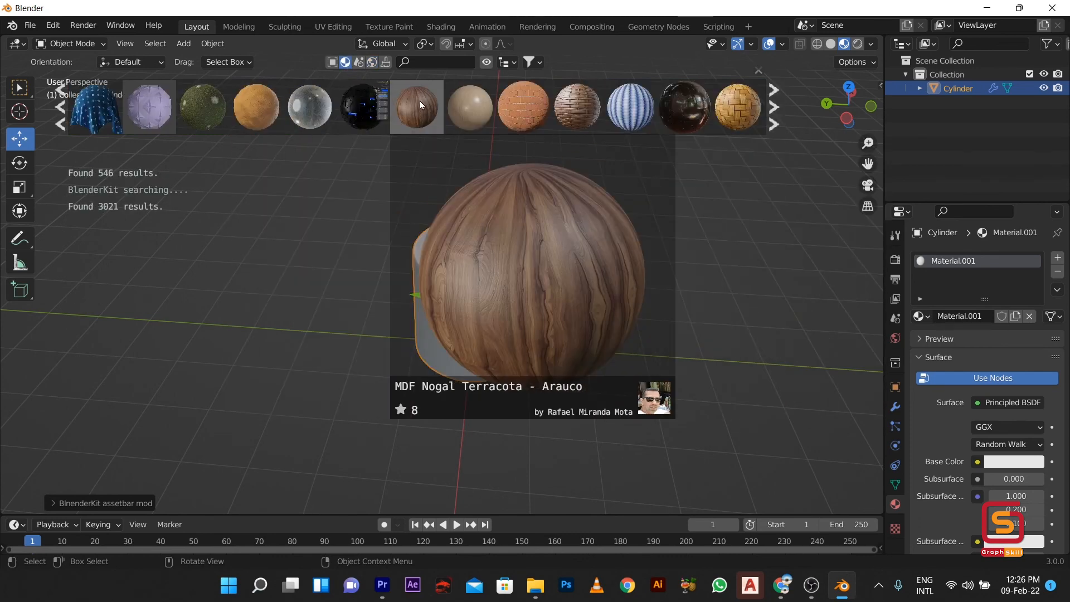
pyautogui.moveTo(428, 108); pyautogui.dragTo(435, 252)
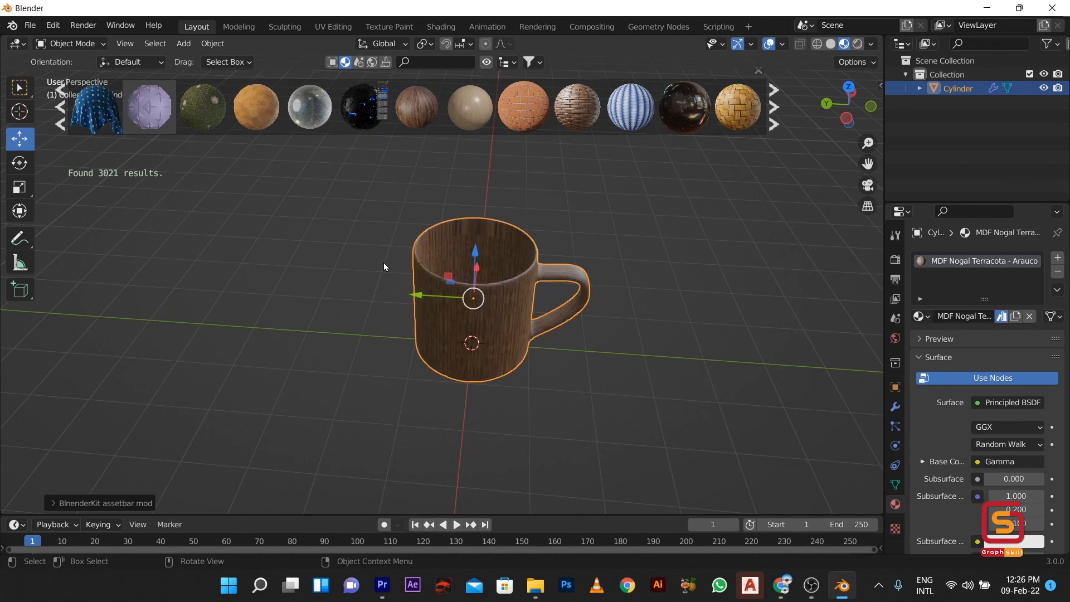
# - Examine the wood material on the mug's wall and handle, up close and from other angles
pyautogui.moveTo(383, 263); pyautogui.dragTo(487, 273, button='middle')
pyautogui.scroll(6, 491, 273)
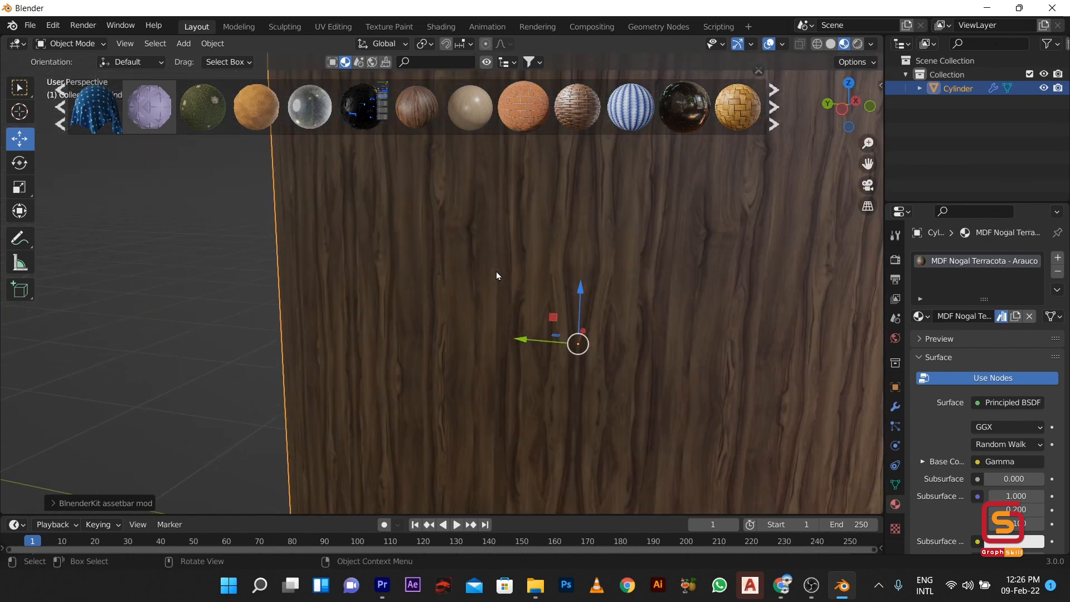
pyautogui.scroll(-5, 496, 272)
pyautogui.moveTo(185, 294); pyautogui.dragTo(747, 290, button='middle')
pyautogui.scroll(-3, 486, 286)
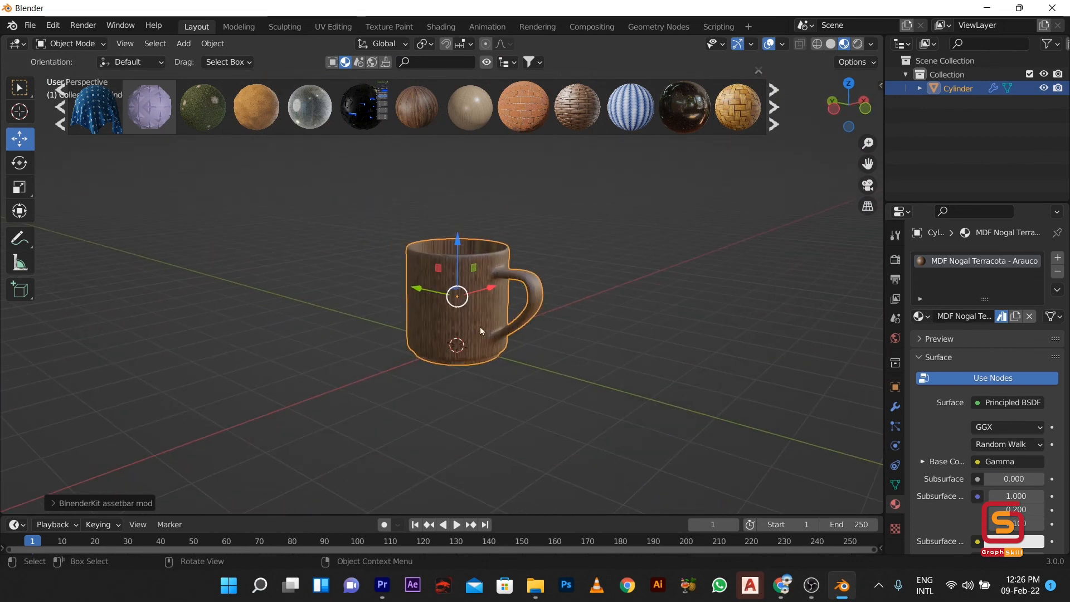
pyautogui.click(554, 419)
pyautogui.click(464, 296)
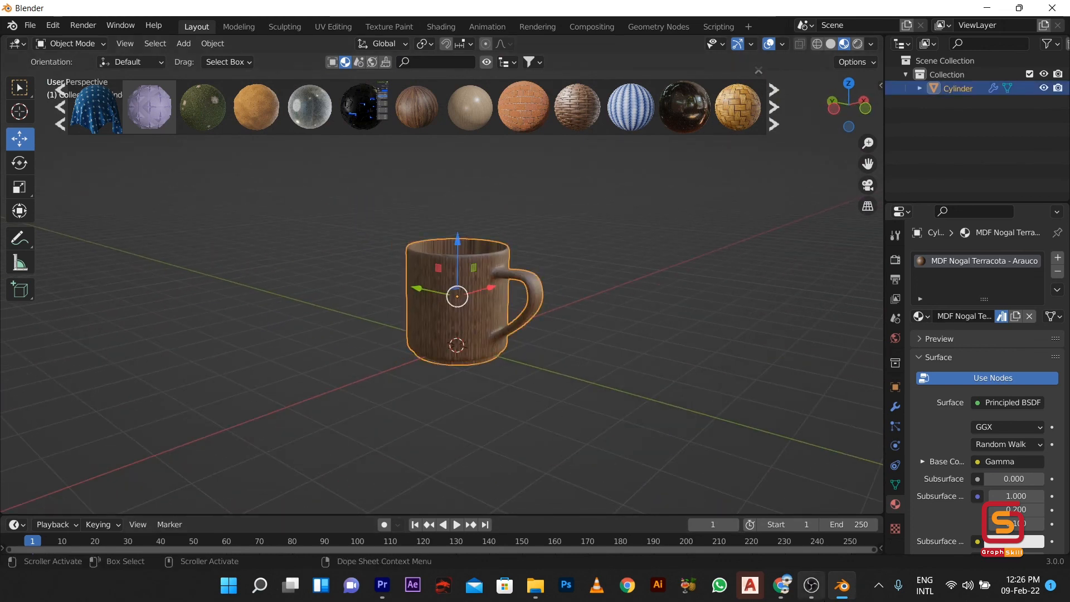